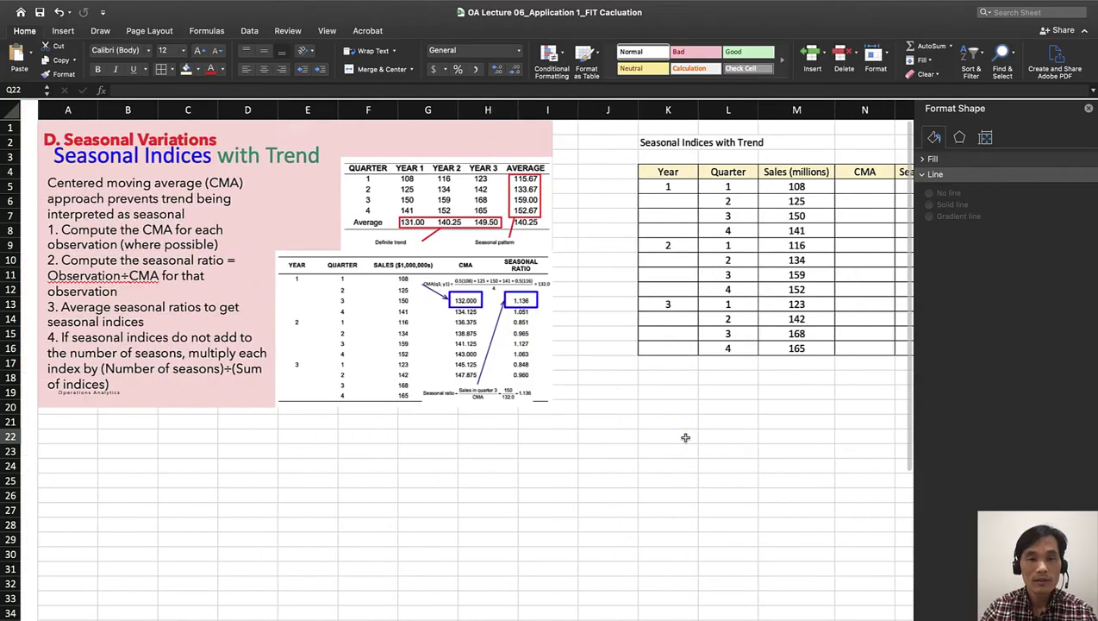
Close the Format Shape pane so the full seasonal indices table can be worked on.
{"action": "scroll", "coordinate": [685, 437], "scroll_direction": "right", "scroll_amount": 2}
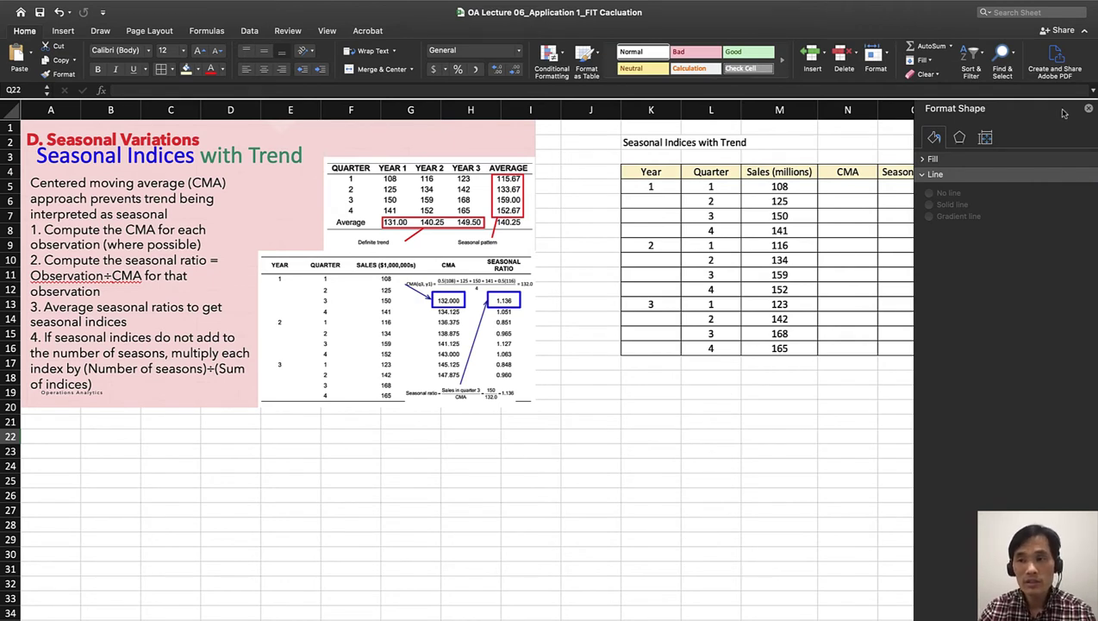
{"action": "left_click", "coordinate": [1088, 110]}
{"action": "left_click", "coordinate": [661, 449]}
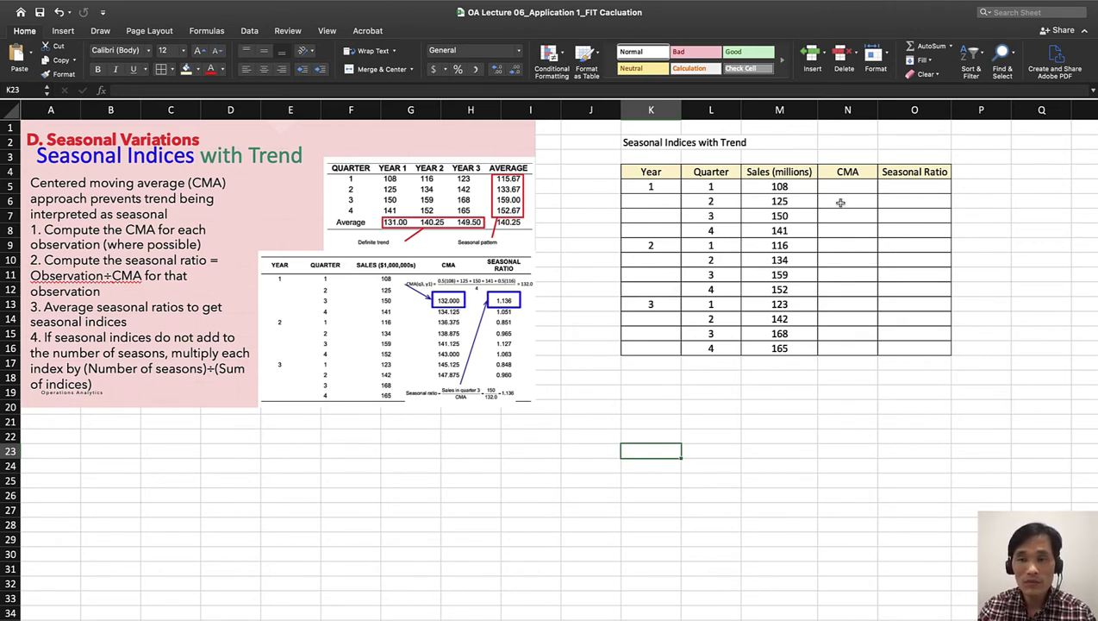
Begin the CMA formula for year 1, quarter 3 in N7 with =(.5*M5+M6+.
{"action": "left_click", "coordinate": [840, 203]}
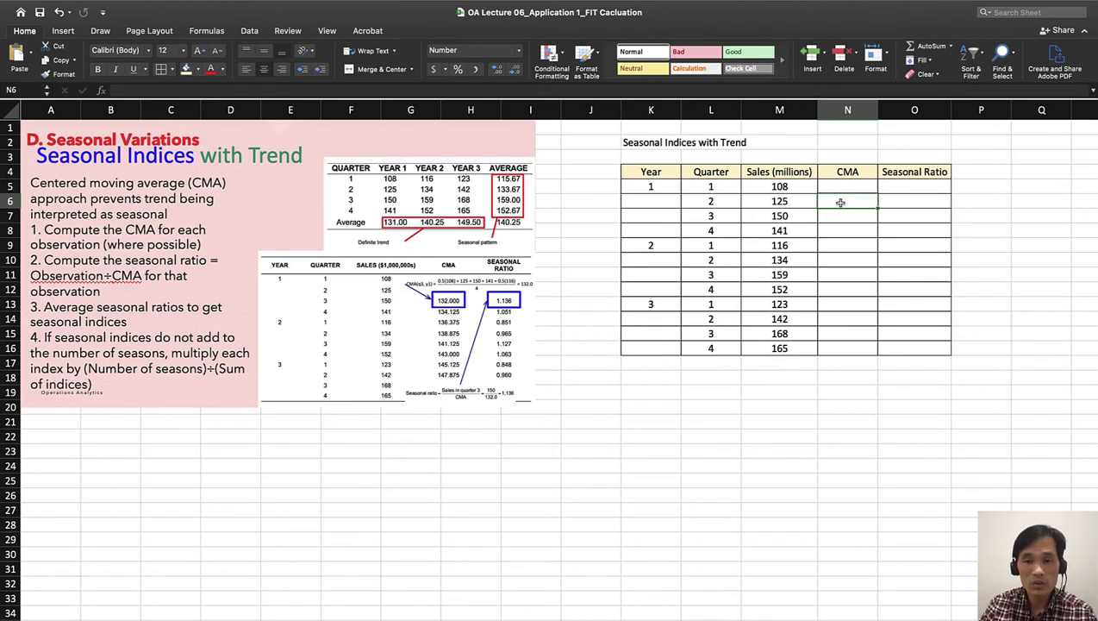
{"action": "key", "text": "Down"}
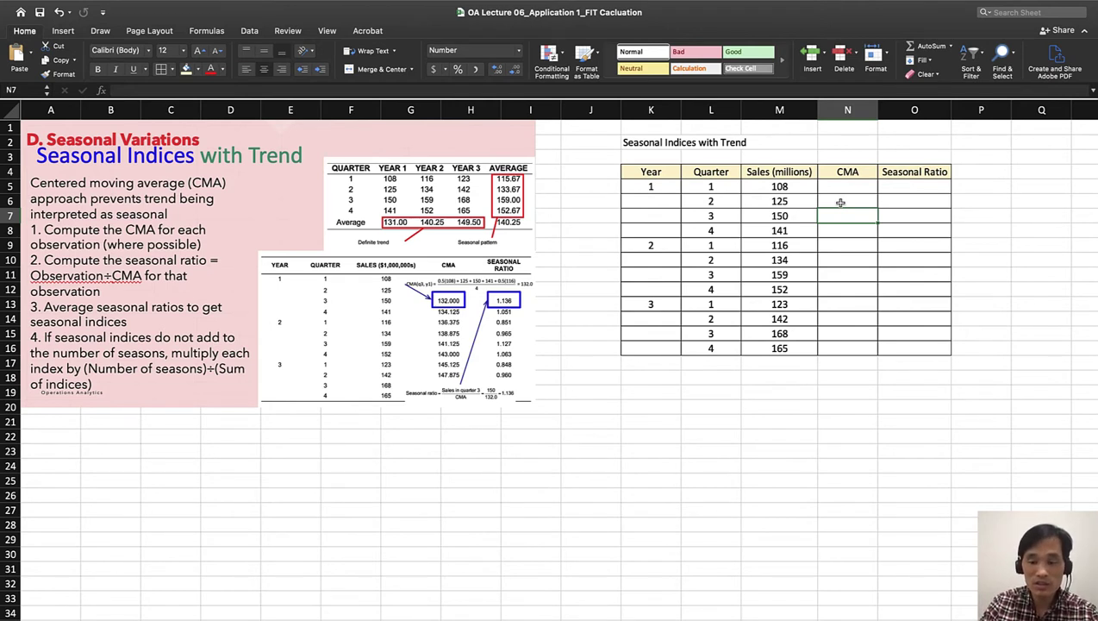
{"action": "type", "text": "="}
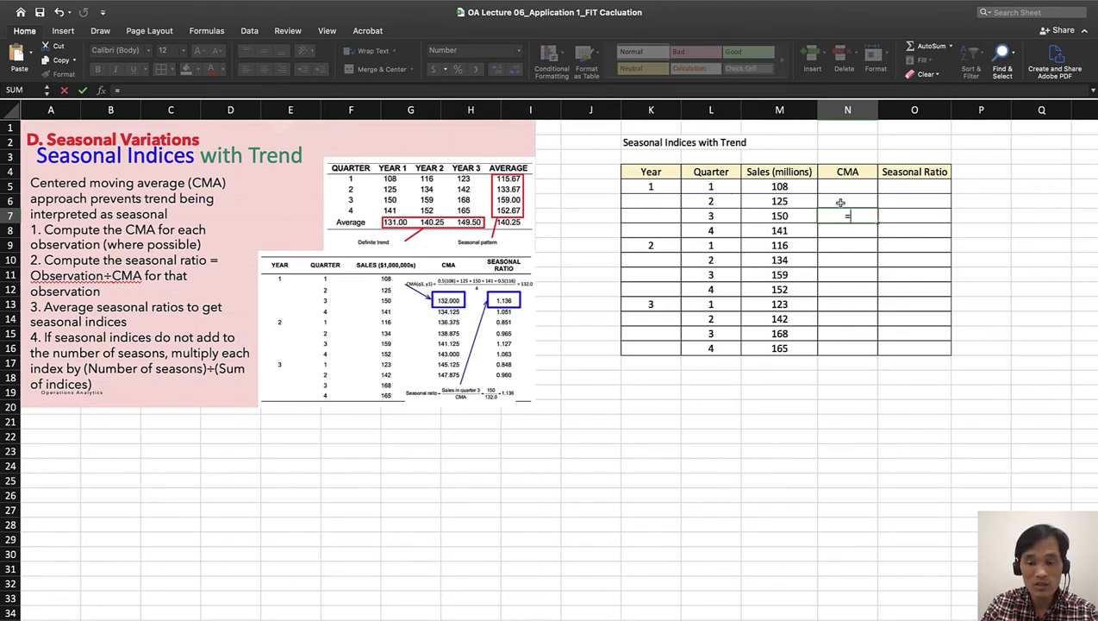
{"action": "type", "text": "("}
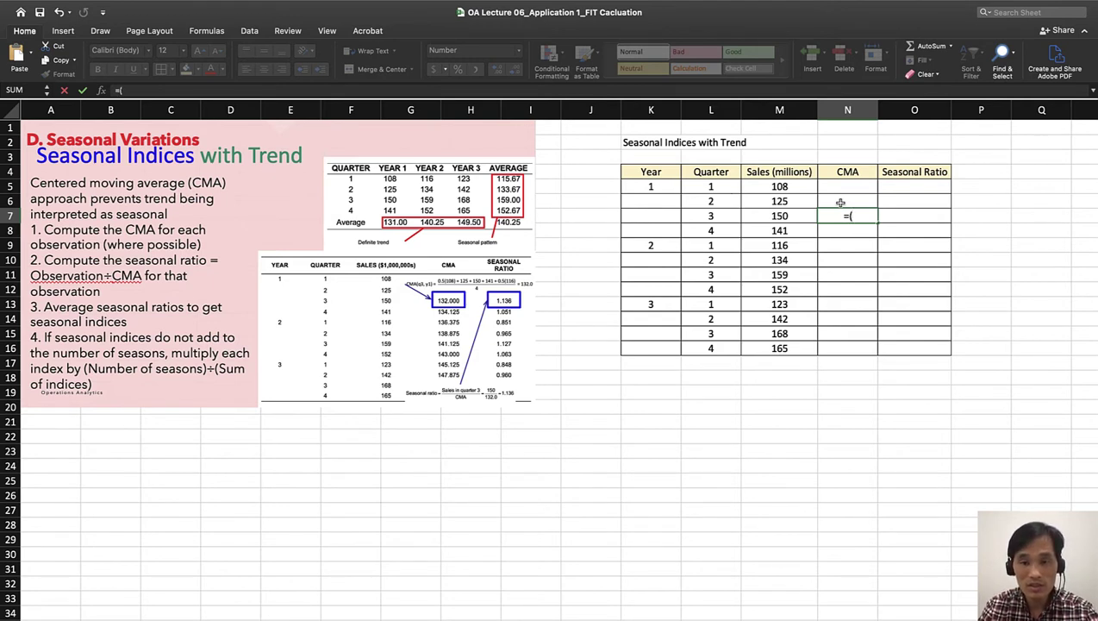
{"action": "type", "text": ".5"}
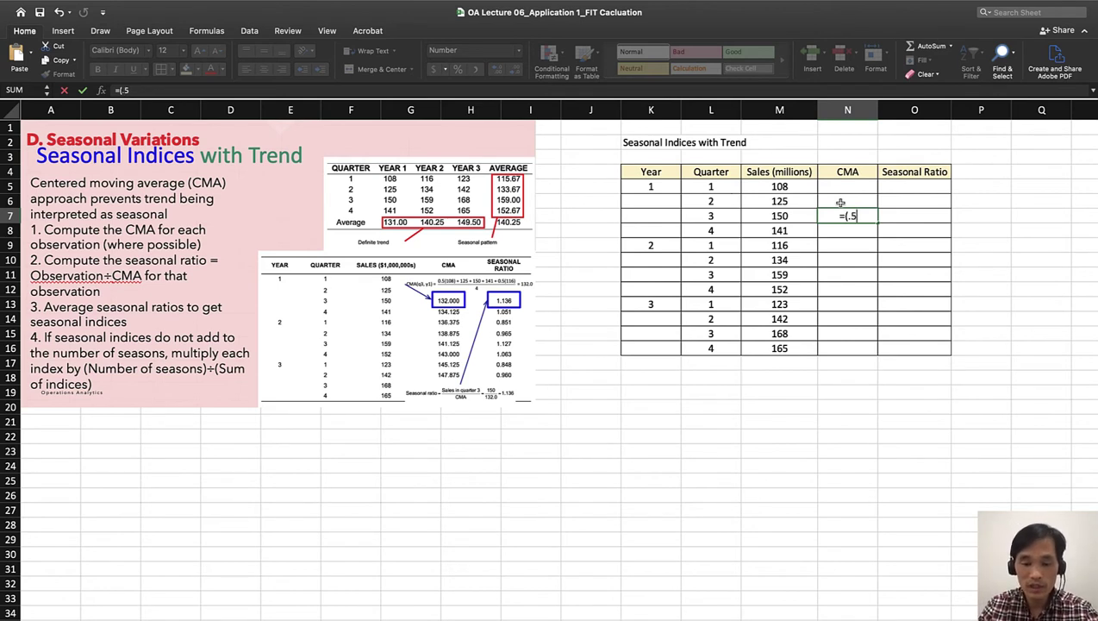
{"action": "type", "text": "*"}
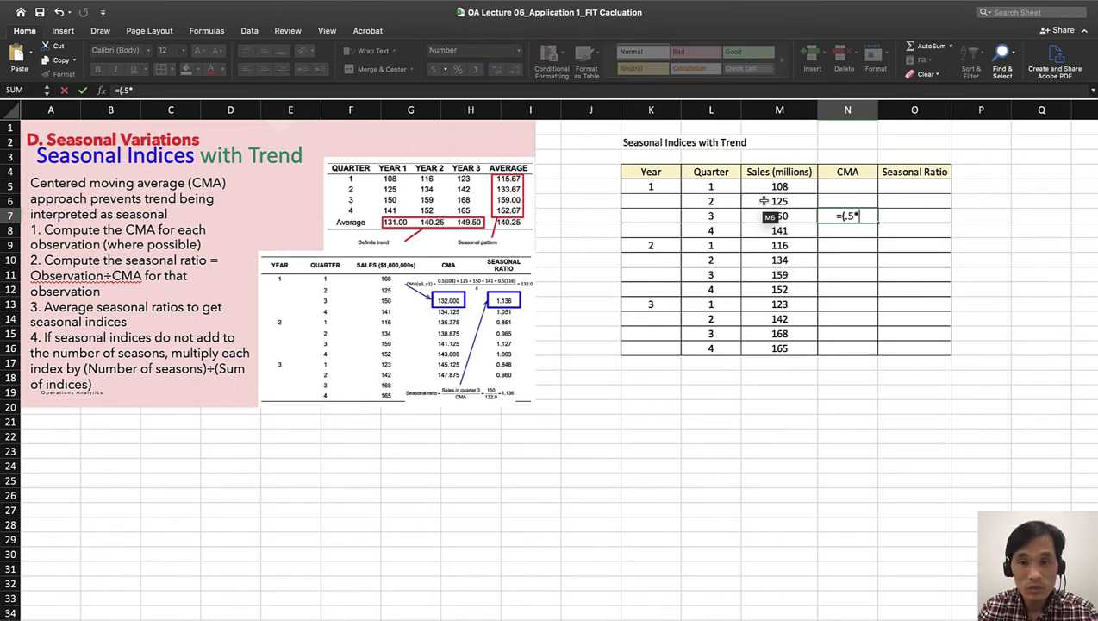
{"action": "left_click", "coordinate": [766, 186]}
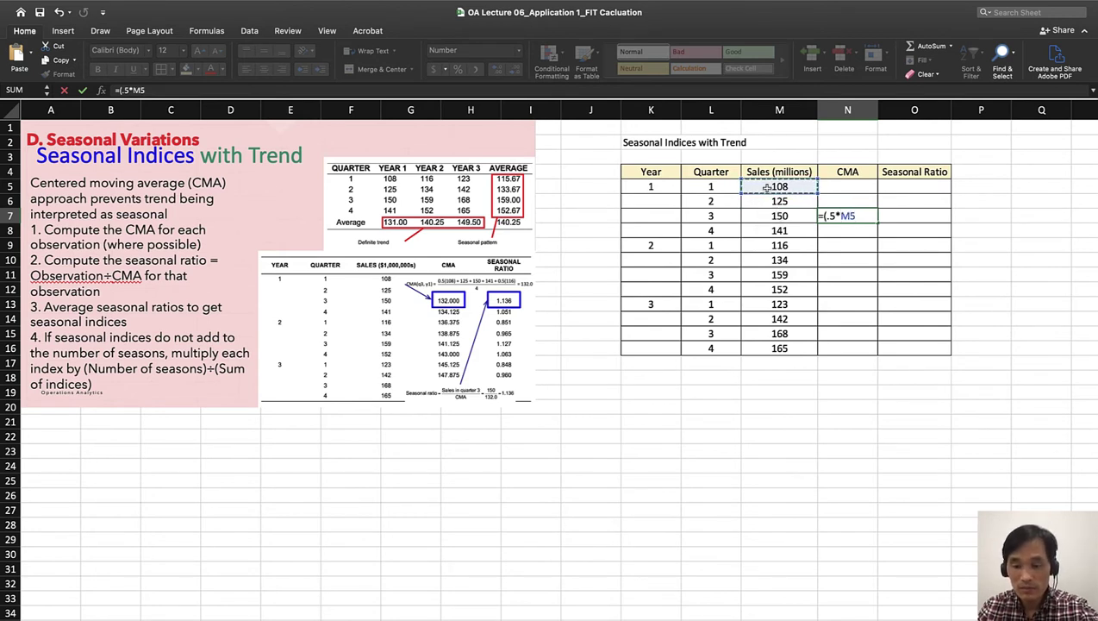
{"action": "type", "text": "+"}
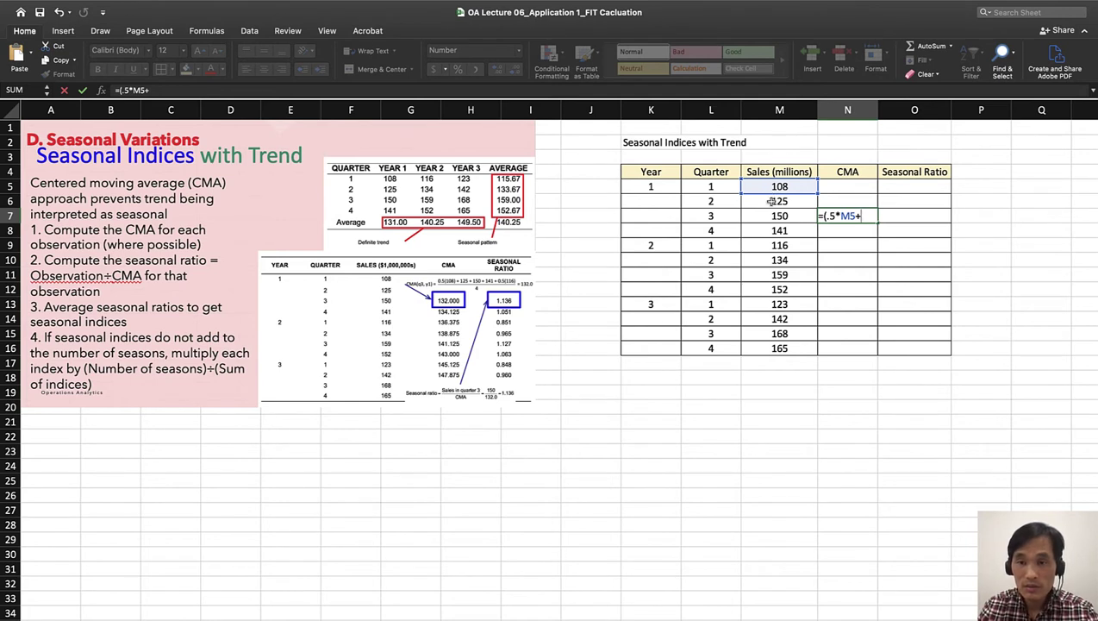
{"action": "left_click", "coordinate": [773, 201]}
{"action": "type", "text": "+"}
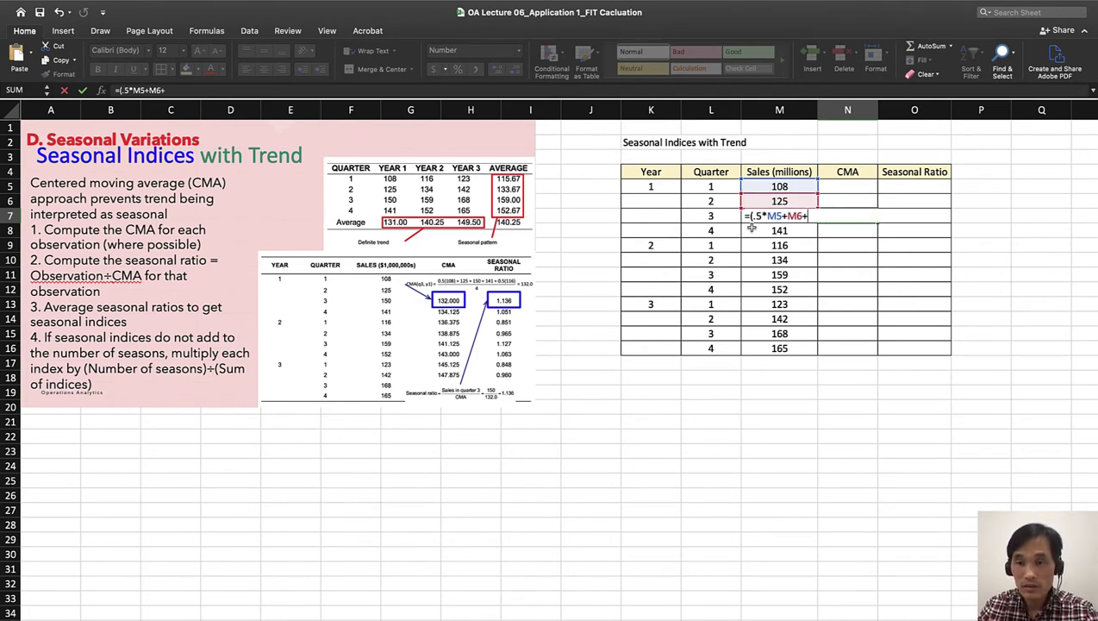
Reject the suggested formula correction and continue the N7 formula with M7+0.5*M8).
{"action": "key", "text": "Return"}
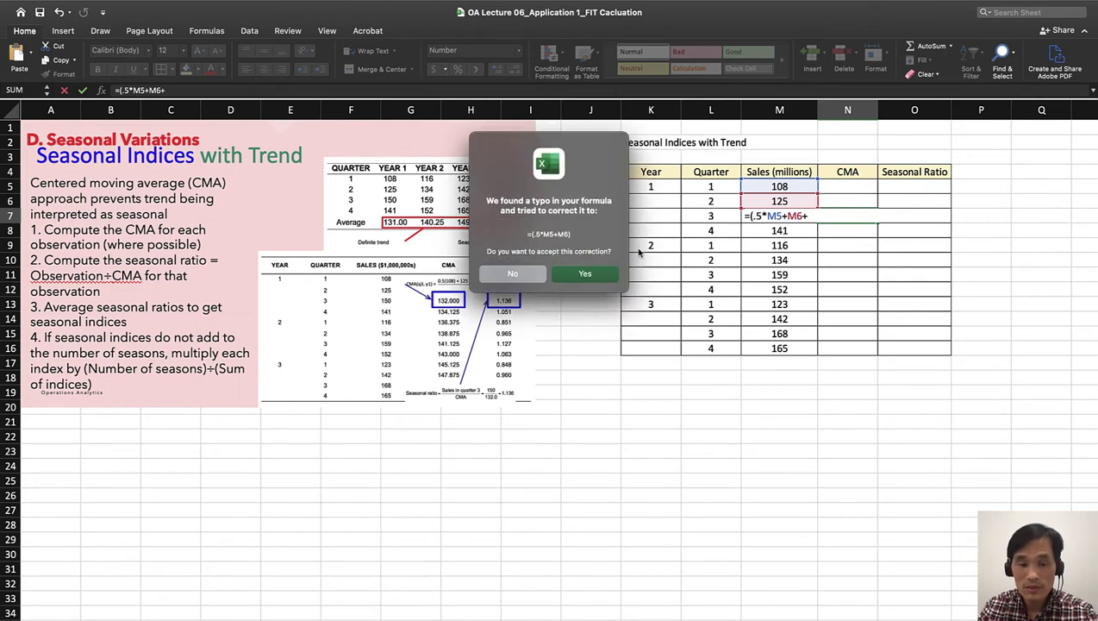
{"action": "left_click", "coordinate": [515, 275]}
{"action": "left_click", "coordinate": [570, 256]}
{"action": "left_click", "coordinate": [809, 216]}
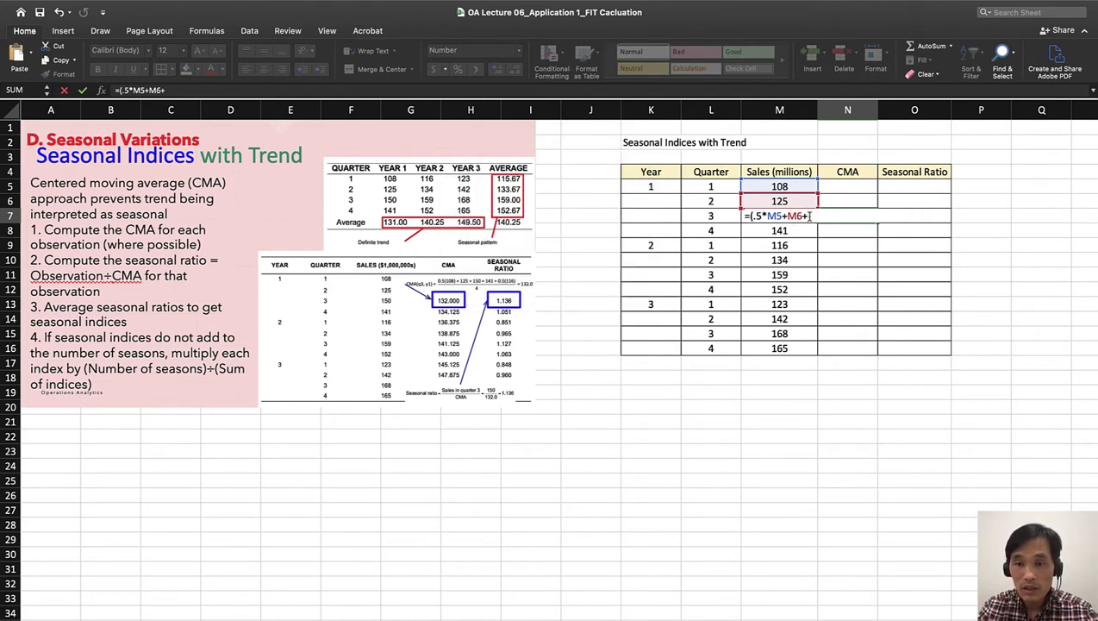
{"action": "type", "text": "M7"}
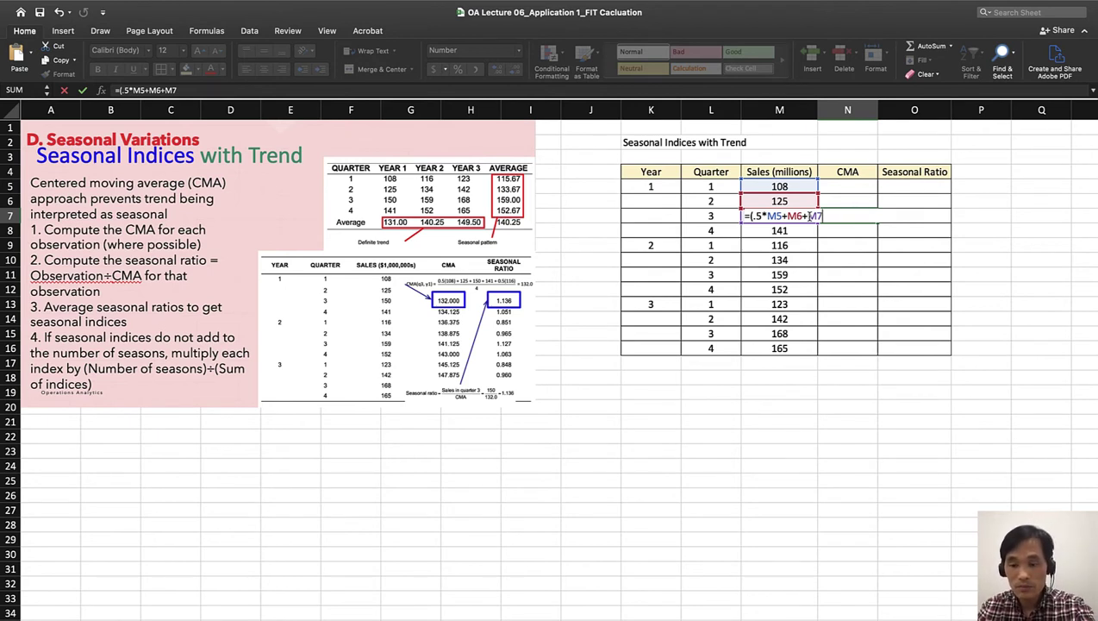
{"action": "type", "text": "+0.5*"}
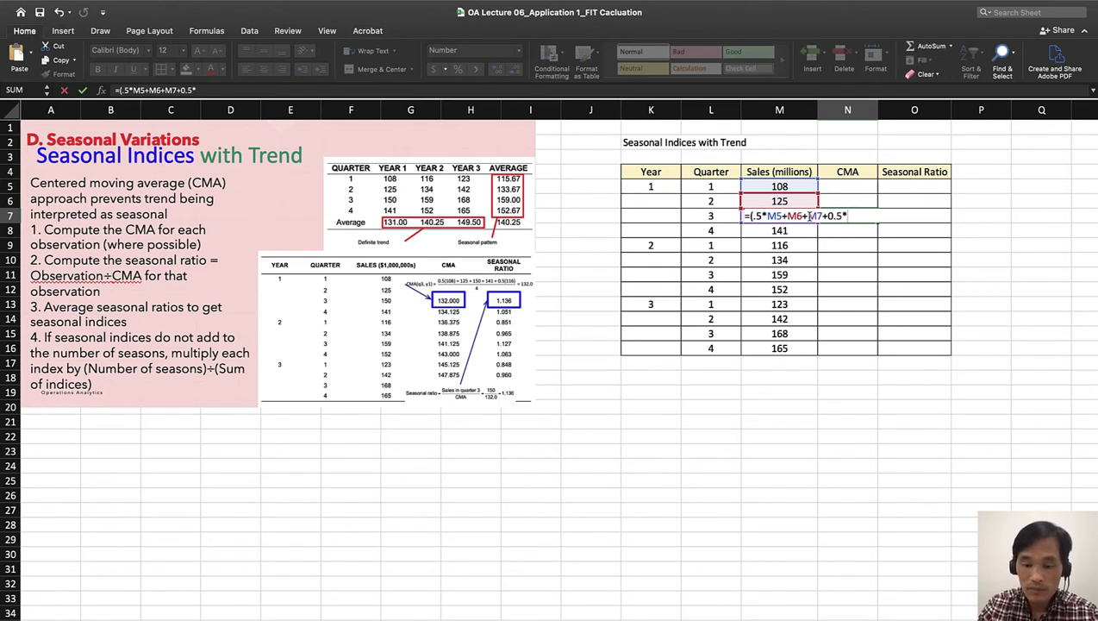
{"action": "type", "text": "M8)"}
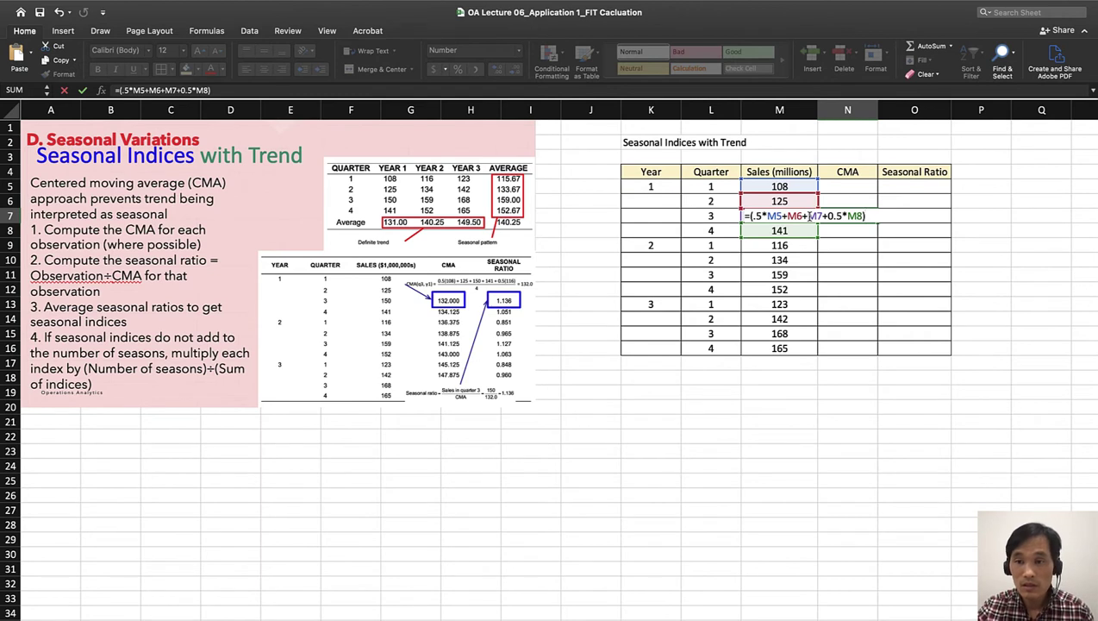
Replace the 0.5*M8) ending of the N7 formula with M8+0.5*M9) and commit it.
{"action": "key", "text": "BackSpace"}
{"action": "key", "text": "BackSpace"}
{"action": "key", "text": "BackSpace"}
{"action": "key", "text": "BackSpace"}
{"action": "key", "text": "BackSpace"}
{"action": "key", "text": "BackSpace"}
{"action": "type", "text": "M8+0.5"}
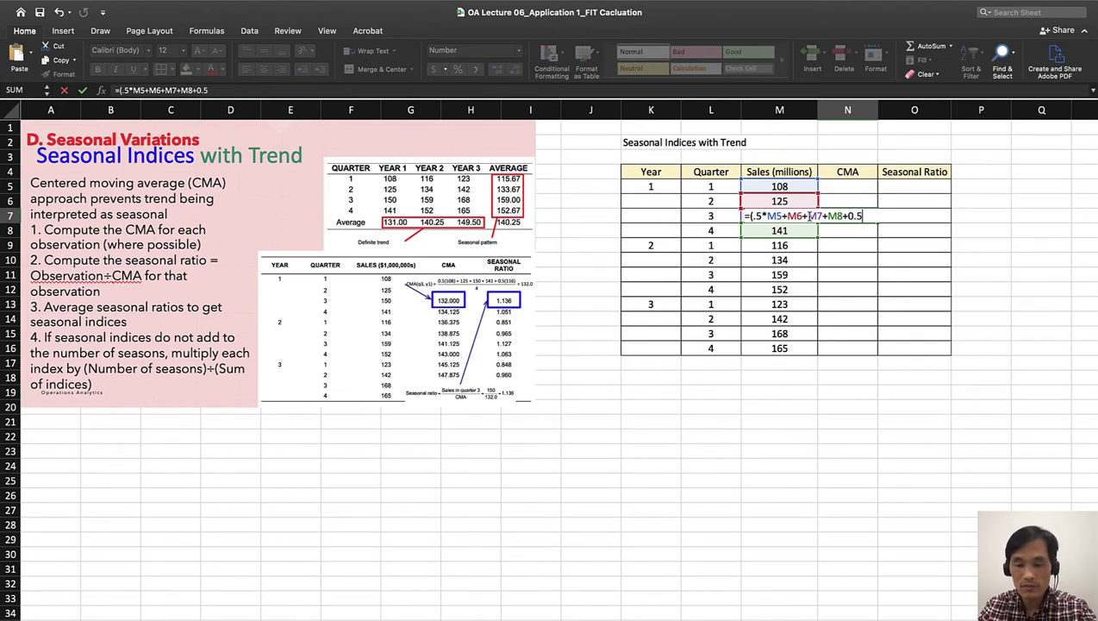
{"action": "type", "text": "*M9"}
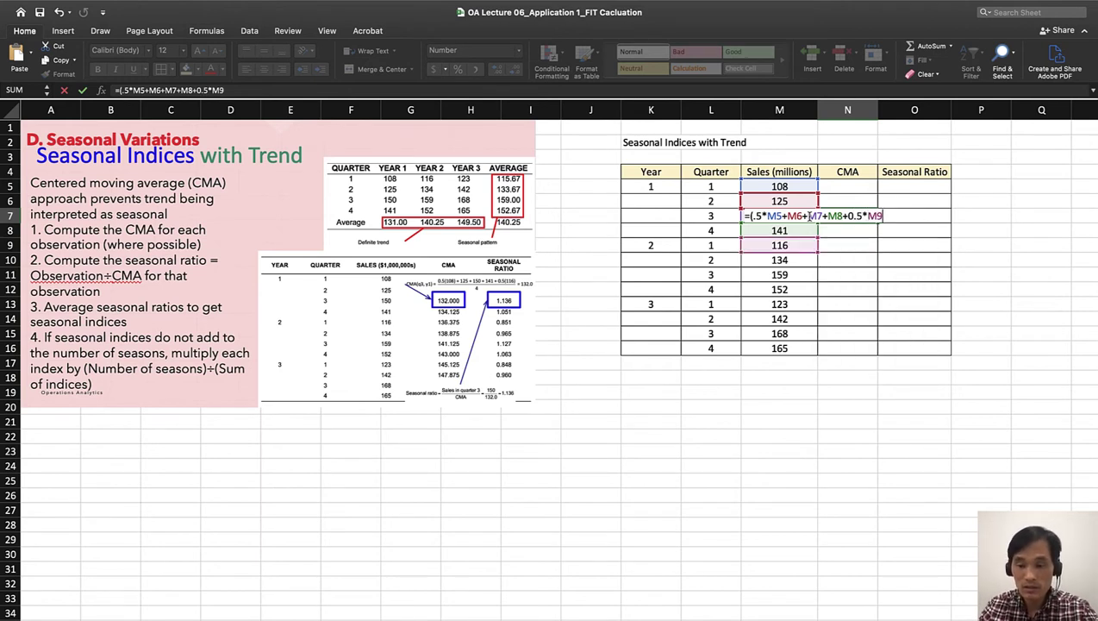
{"action": "type", "text": ")"}
{"action": "key", "text": "Return"}
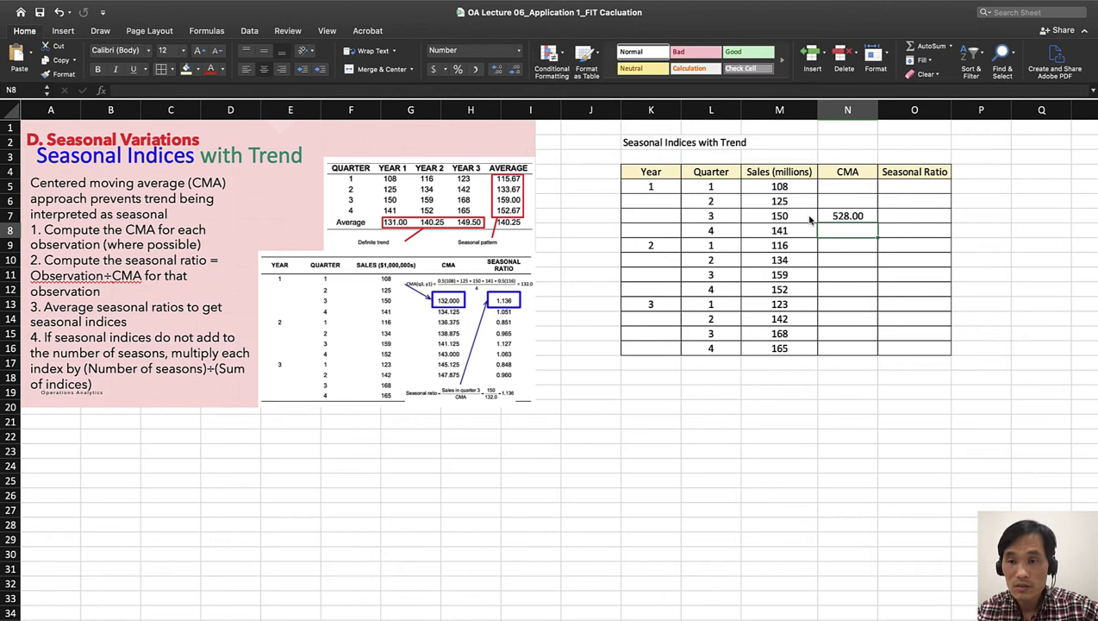
Divide the CMA formula in N7 by 4, giving =(0.5*M5+M6+M7+M8+0.5*M9)/4.
{"action": "double_click", "coordinate": [842, 214]}
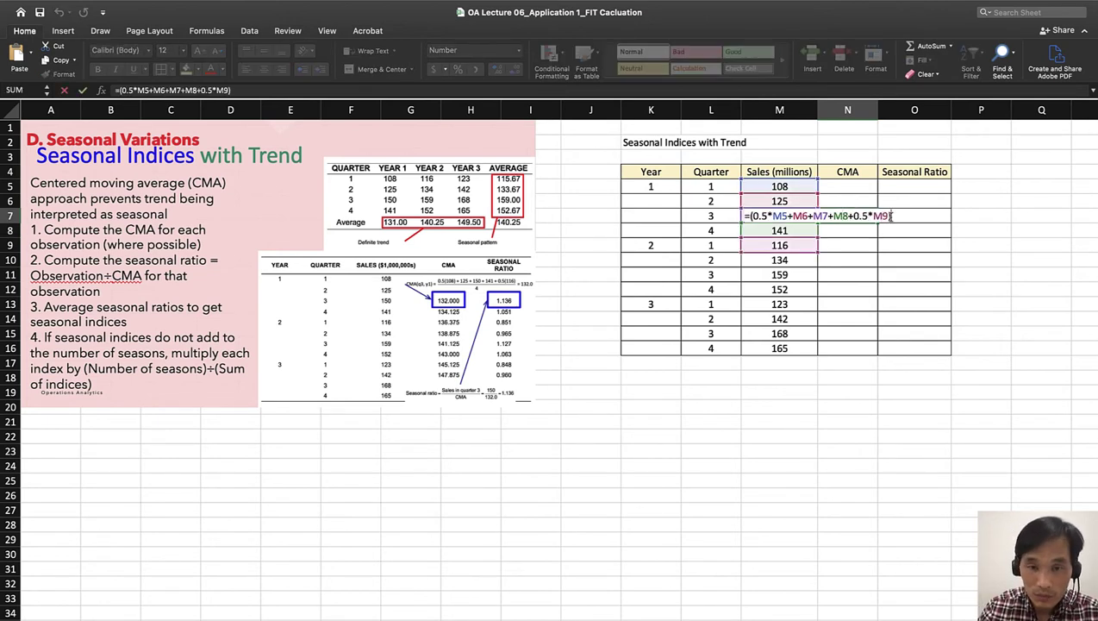
{"action": "type", "text": "/4"}
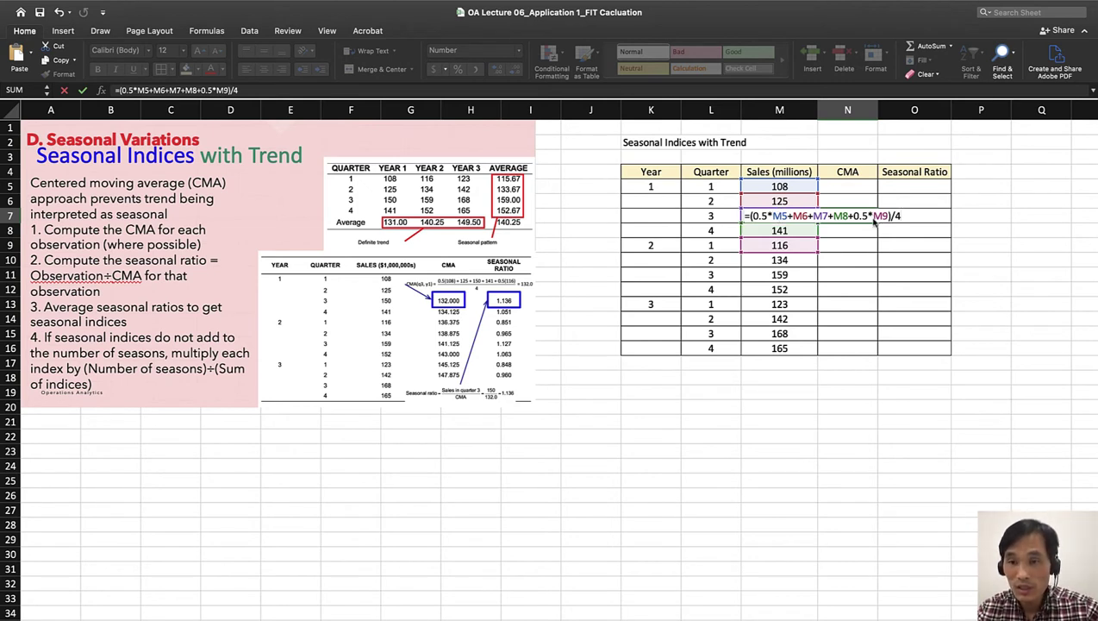
{"action": "key", "text": "Return"}
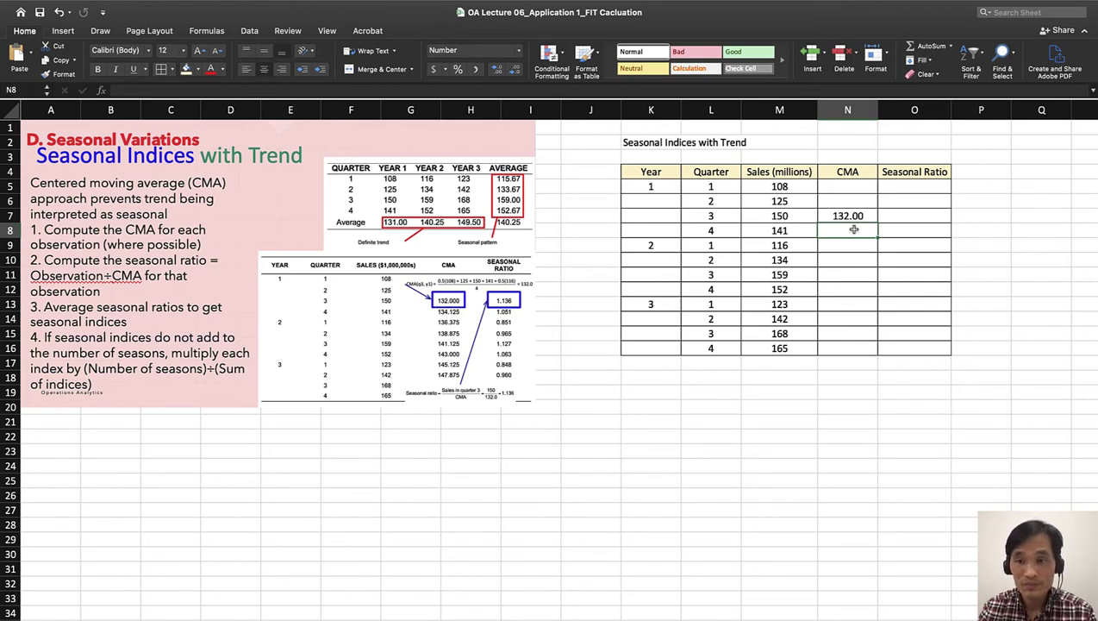
Fill the CMA formula from N7 down through year 3, quarter 2 in N14.
{"action": "left_click", "coordinate": [847, 217]}
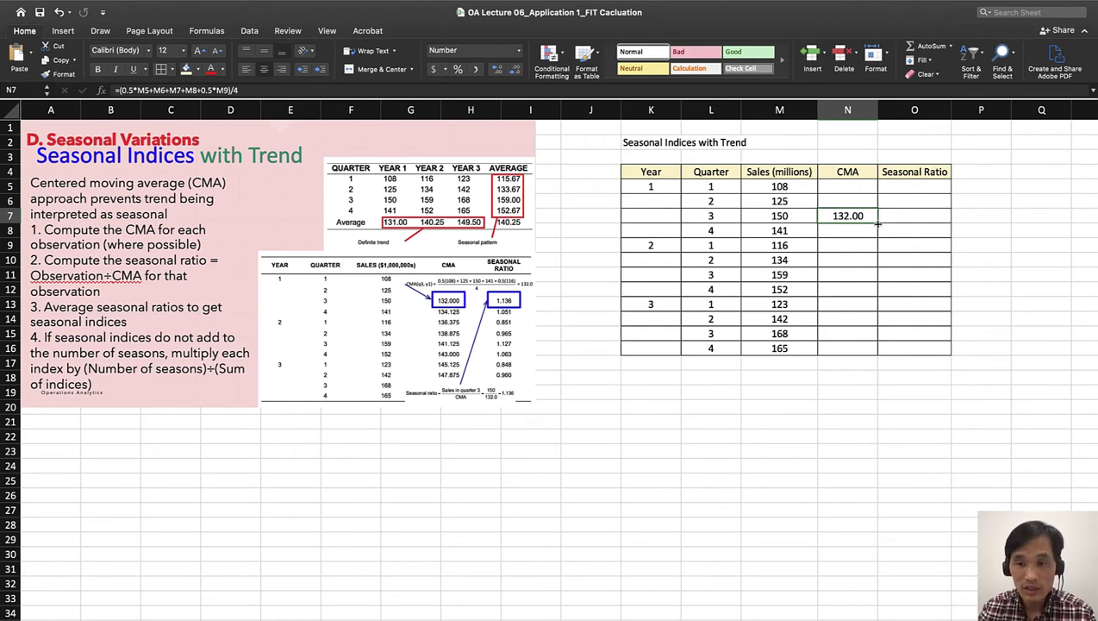
{"action": "left_click_drag", "start_coordinate": [877, 222], "coordinate": [854, 319]}
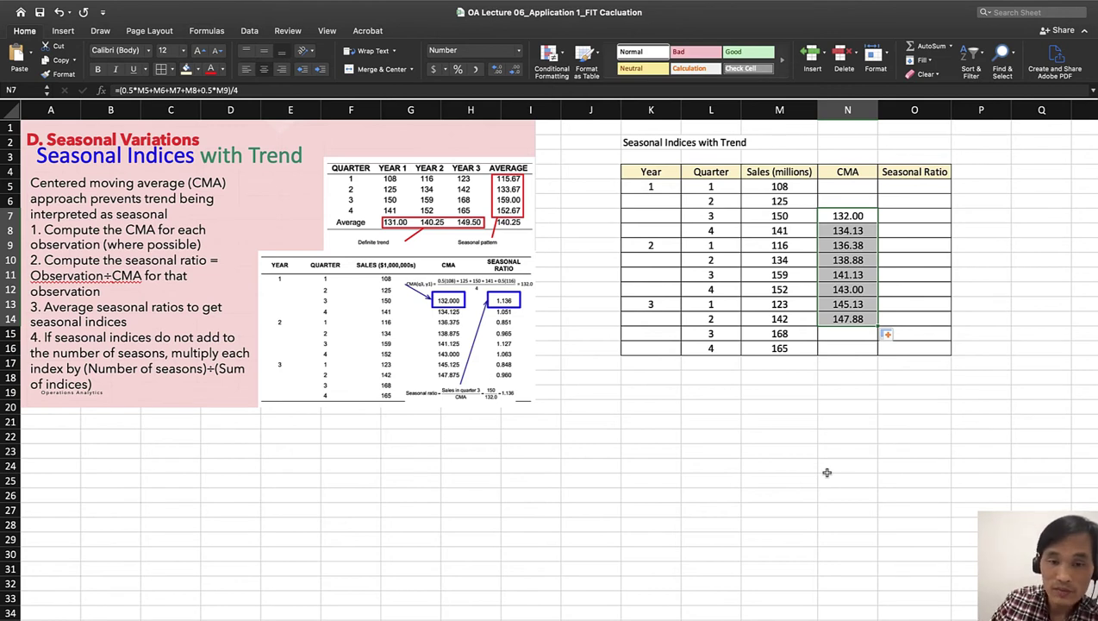
{"action": "left_click", "coordinate": [850, 330]}
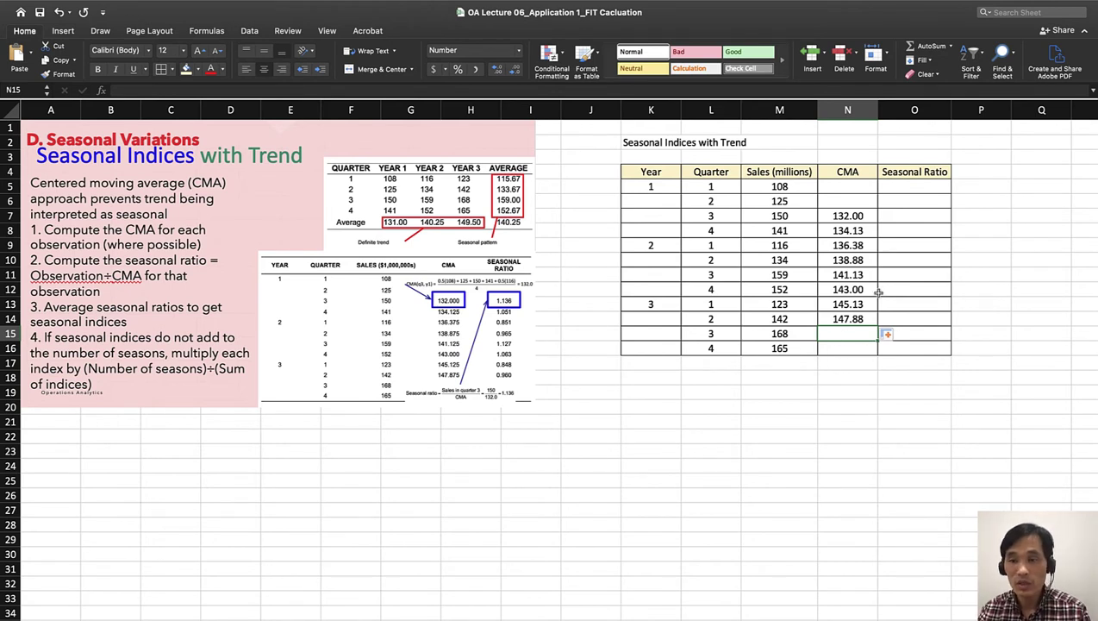
Calculate the seasonal ratio for year 1, quarter 3 in O7 with =M7/N7.
{"action": "left_click", "coordinate": [896, 216]}
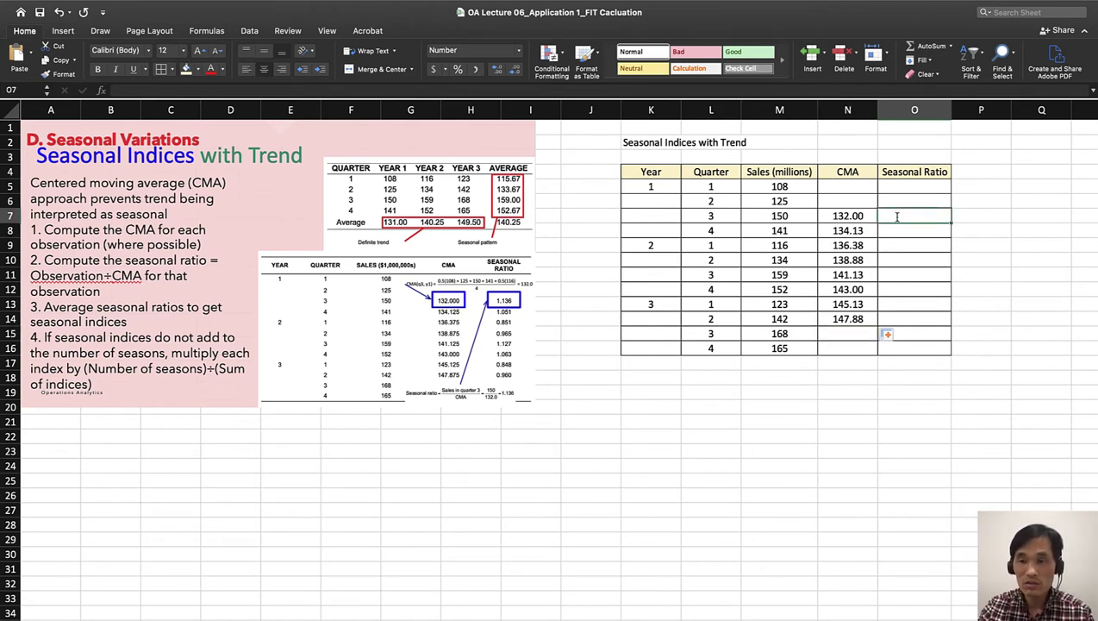
{"action": "type", "text": "="}
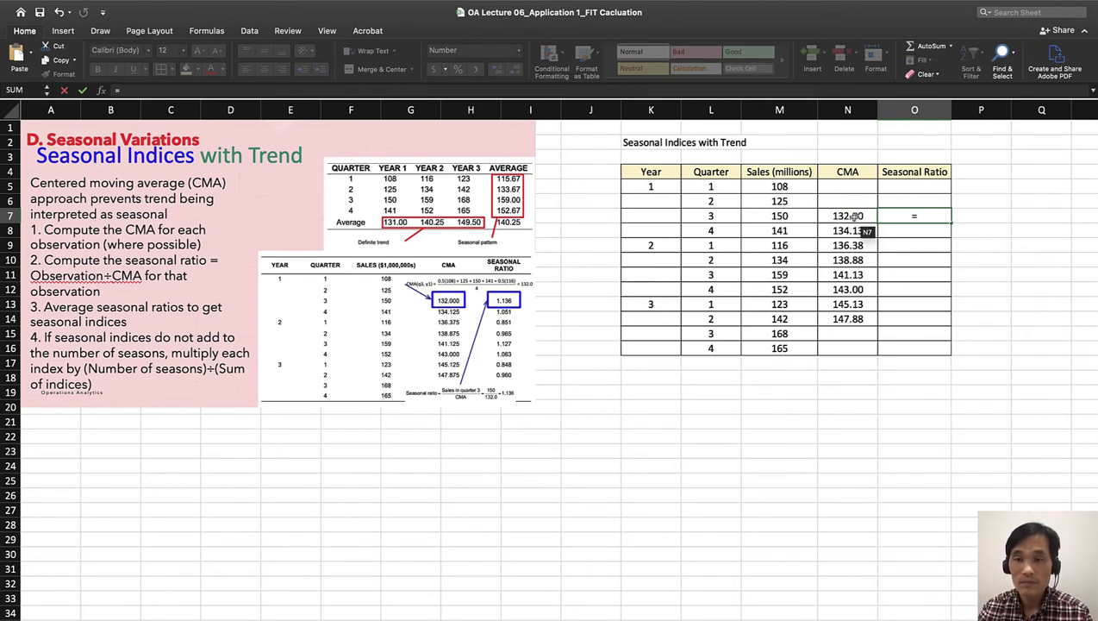
{"action": "left_click", "coordinate": [787, 216]}
{"action": "type", "text": "/"}
{"action": "left_click", "coordinate": [841, 215]}
{"action": "key", "text": "Return"}
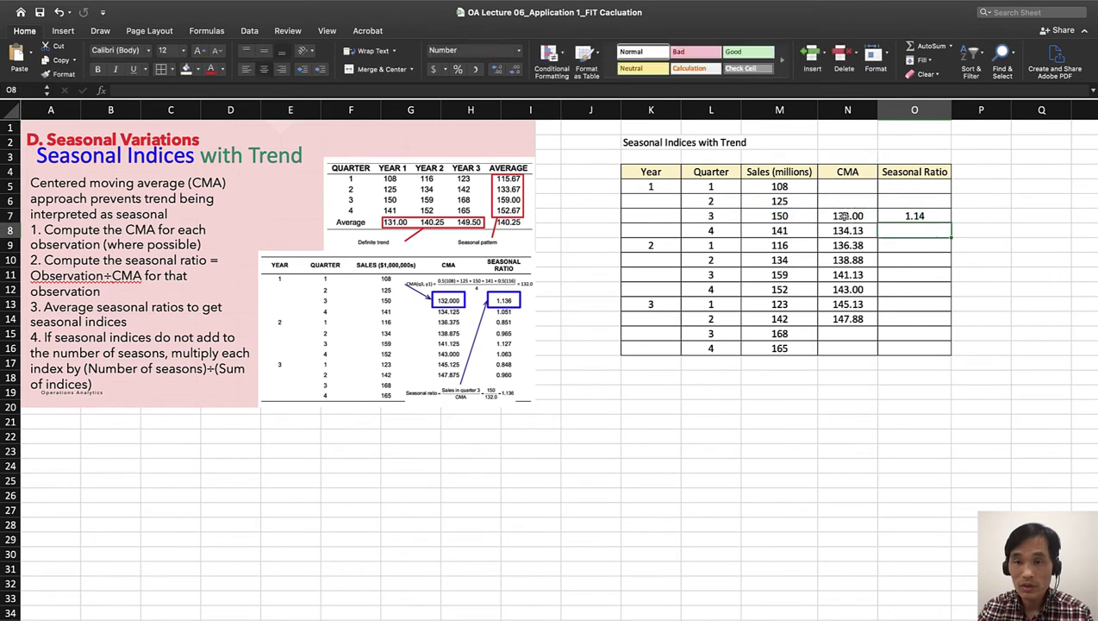
Fill the seasonal ratio formula from O7 down through O14.
{"action": "left_click", "coordinate": [921, 217]}
{"action": "left_click_drag", "start_coordinate": [950, 224], "coordinate": [949, 321]}
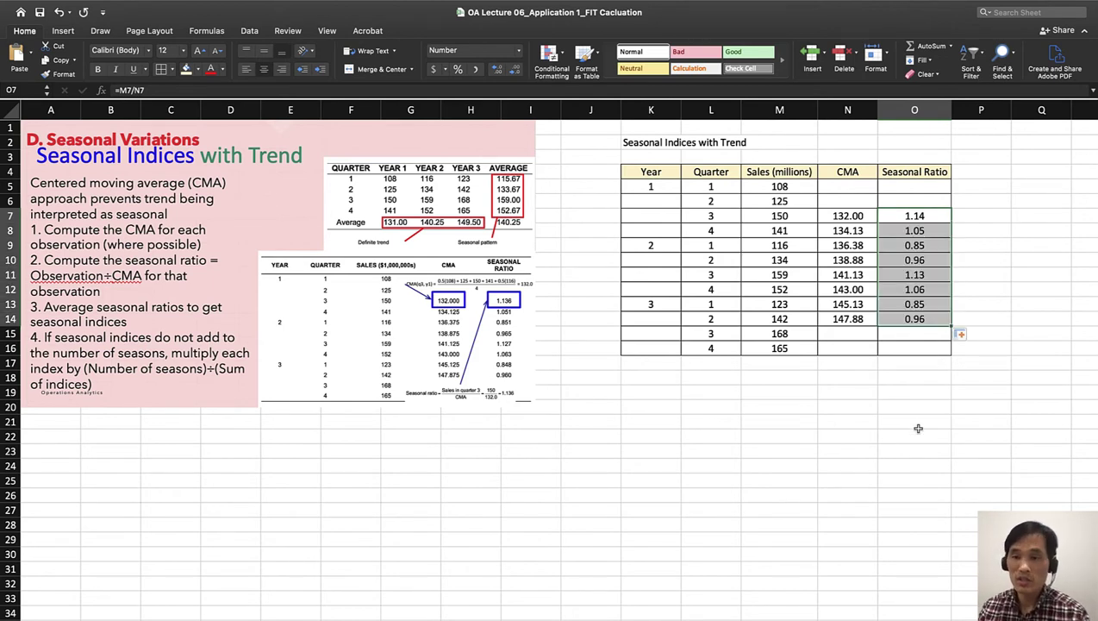
{"action": "left_click", "coordinate": [878, 447]}
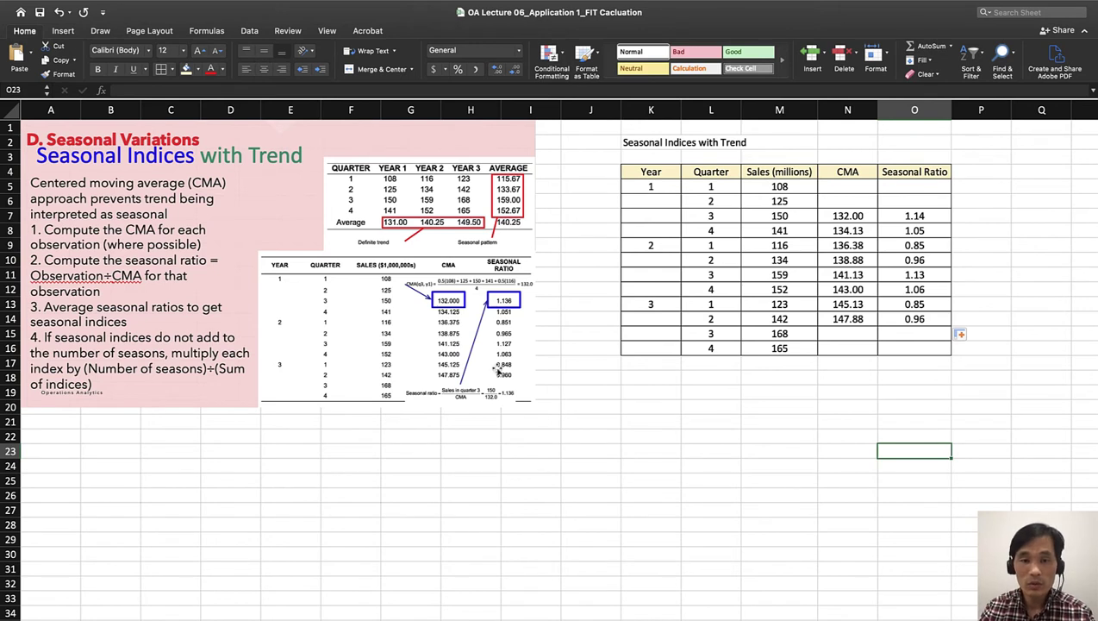
Display the CMA and seasonal ratio values in N7:O14 with three decimal places.
{"action": "left_click_drag", "start_coordinate": [846, 218], "coordinate": [905, 319]}
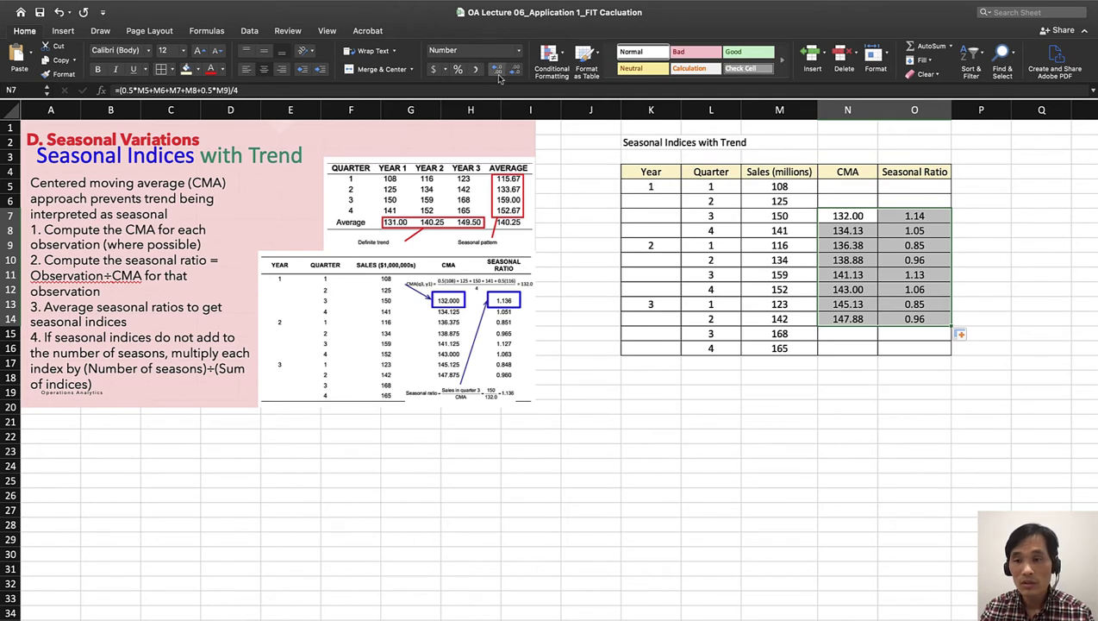
{"action": "left_click", "coordinate": [495, 74]}
{"action": "left_click", "coordinate": [764, 464]}
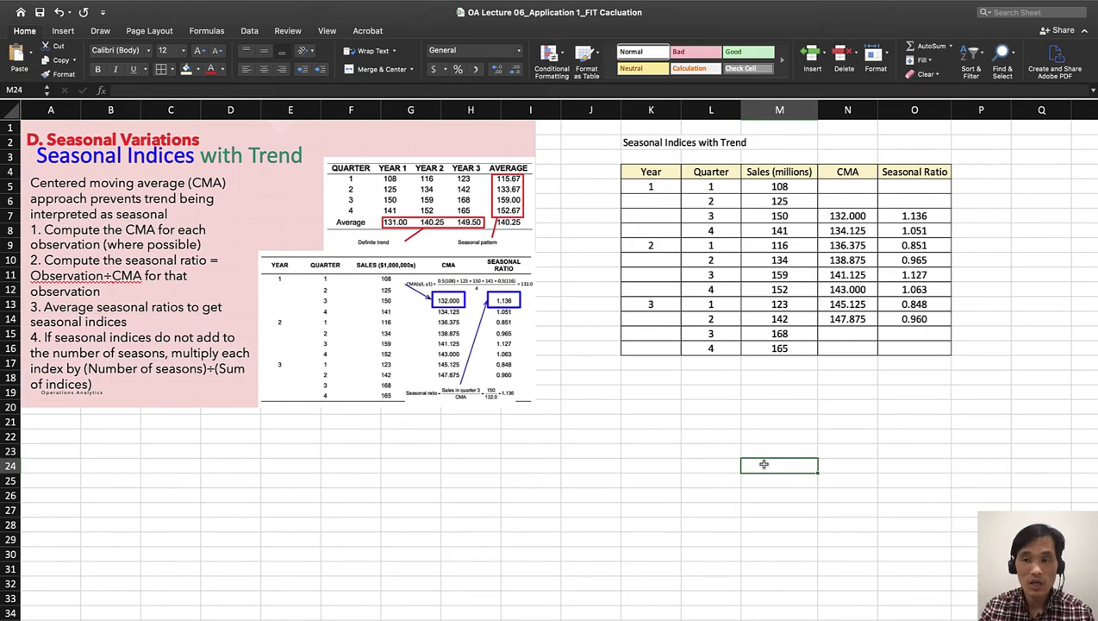
Calculate the quarter 1 seasonal index in S5 by averaging the ratios in O9 and O13.
{"action": "scroll", "coordinate": [764, 464], "scroll_direction": "right", "scroll_amount": 1}
{"action": "scroll", "coordinate": [763, 465], "scroll_direction": "down", "scroll_amount": 1}
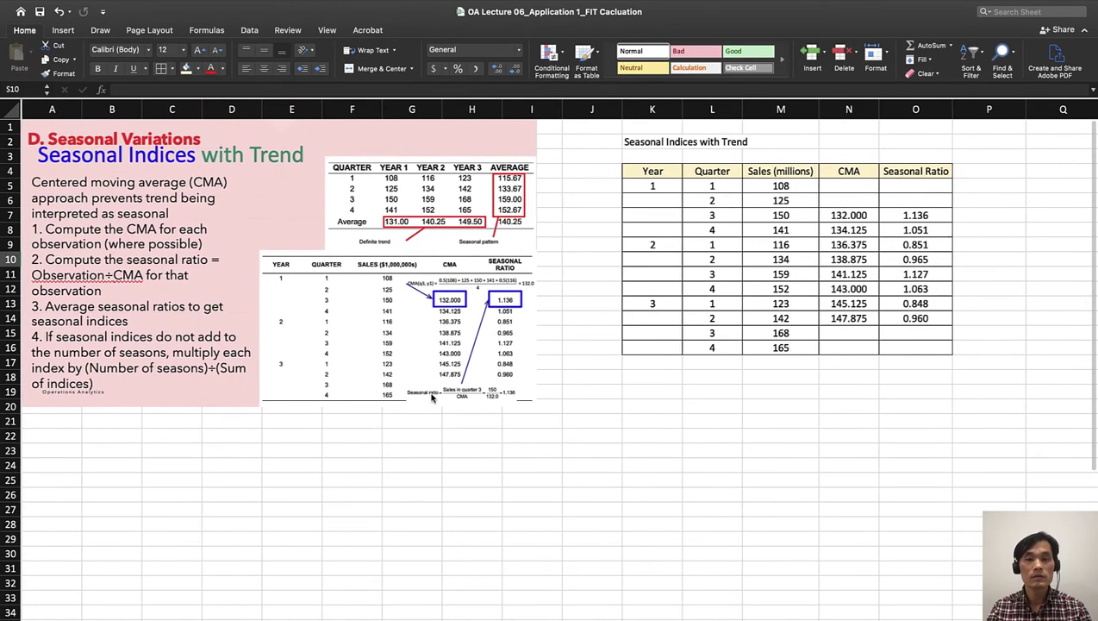
{"action": "scroll", "coordinate": [432, 396], "scroll_direction": "right", "scroll_amount": 8}
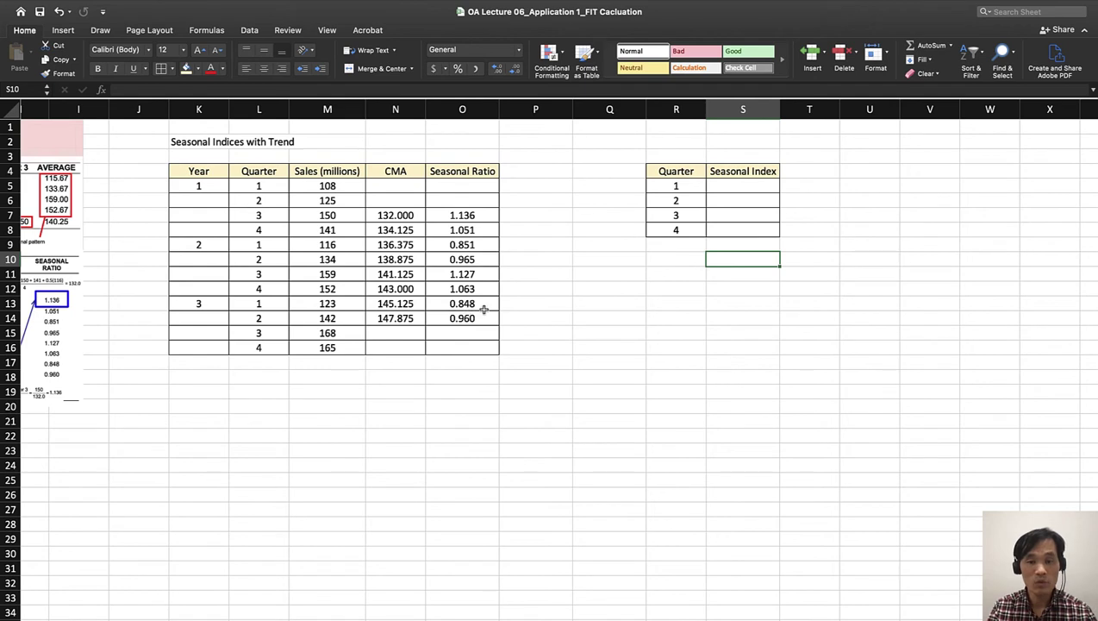
{"action": "left_click", "coordinate": [730, 188]}
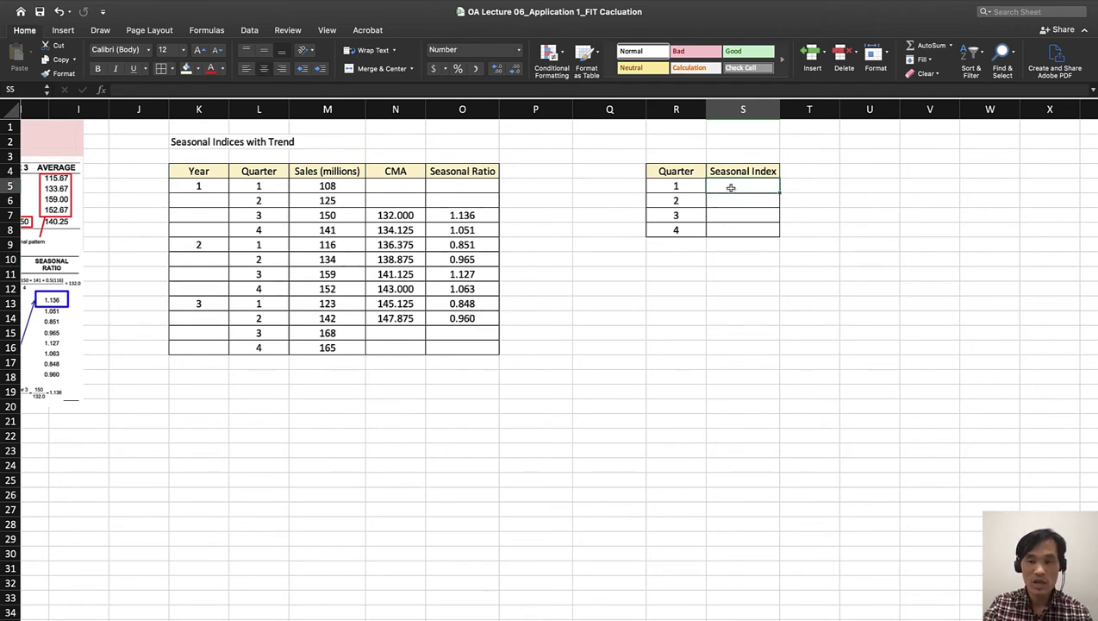
{"action": "type", "text": "=av"}
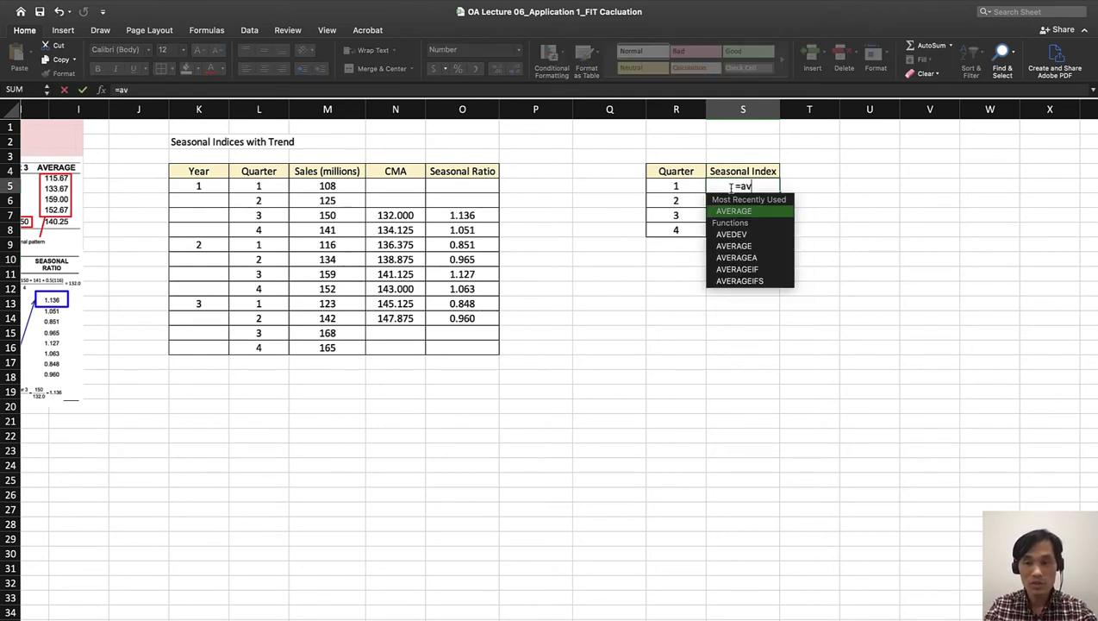
{"action": "type", "text": "erage("}
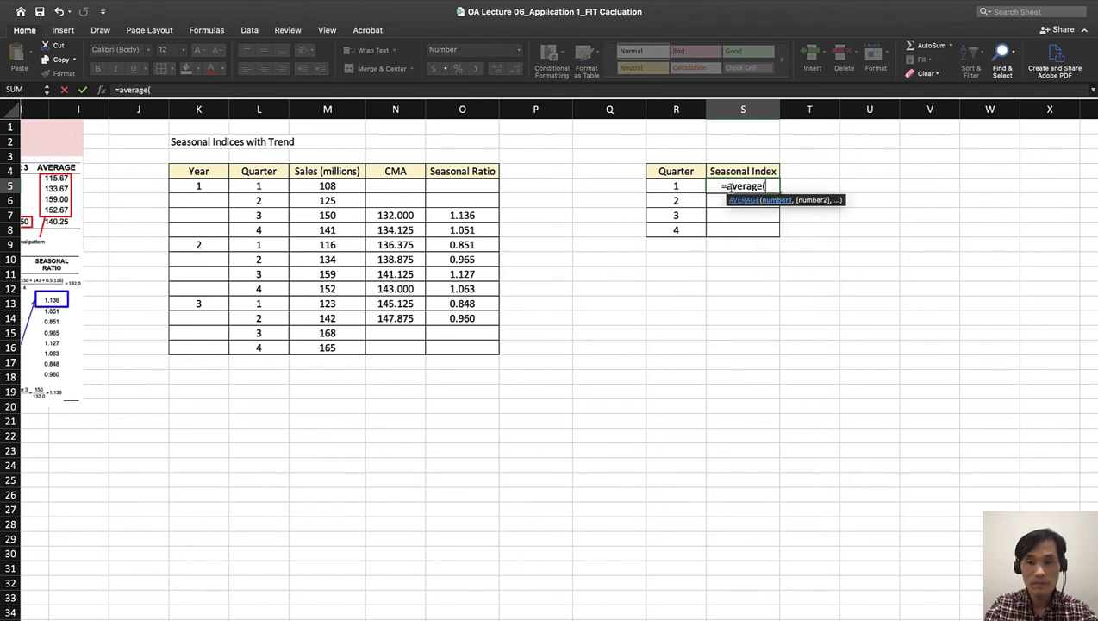
{"action": "left_click", "coordinate": [453, 246]}
{"action": "type", "text": ","}
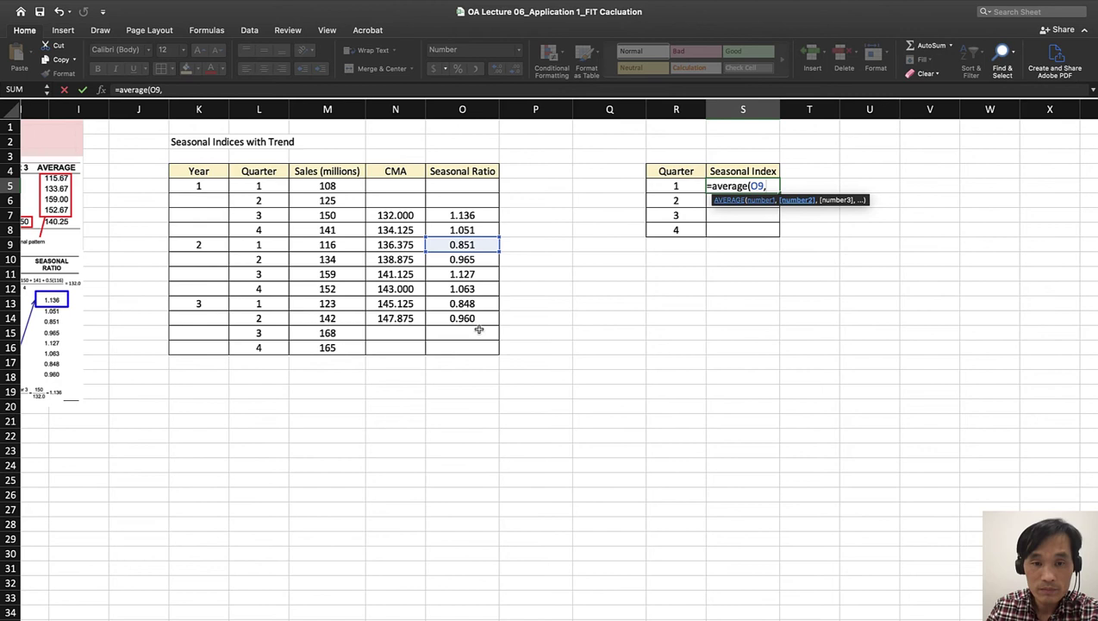
{"action": "left_click", "coordinate": [463, 304]}
{"action": "type", "text": ")"}
{"action": "key", "text": "Return"}
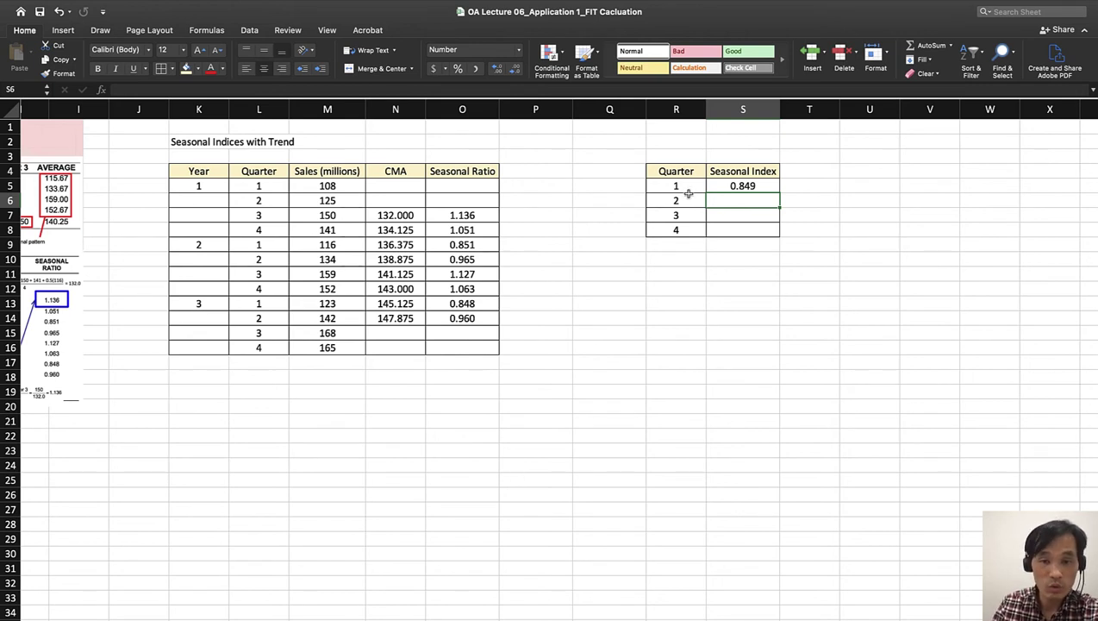
Calculate the quarter 2 seasonal index in S6 with =AVERAGE(O10,O14).
{"action": "type", "text": "=av"}
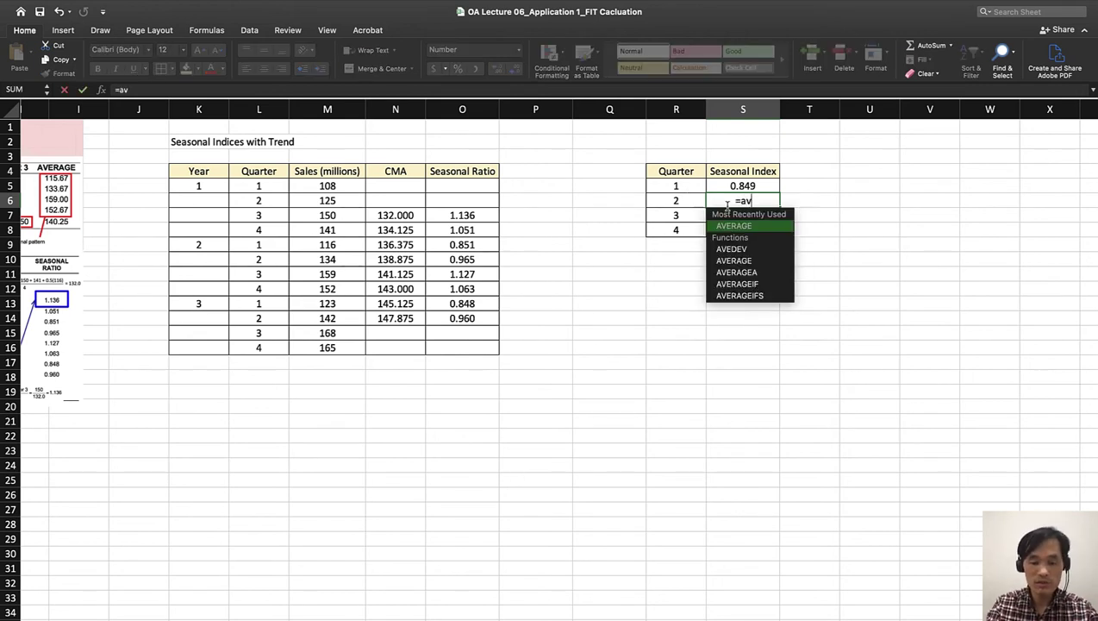
{"action": "type", "text": "erage("}
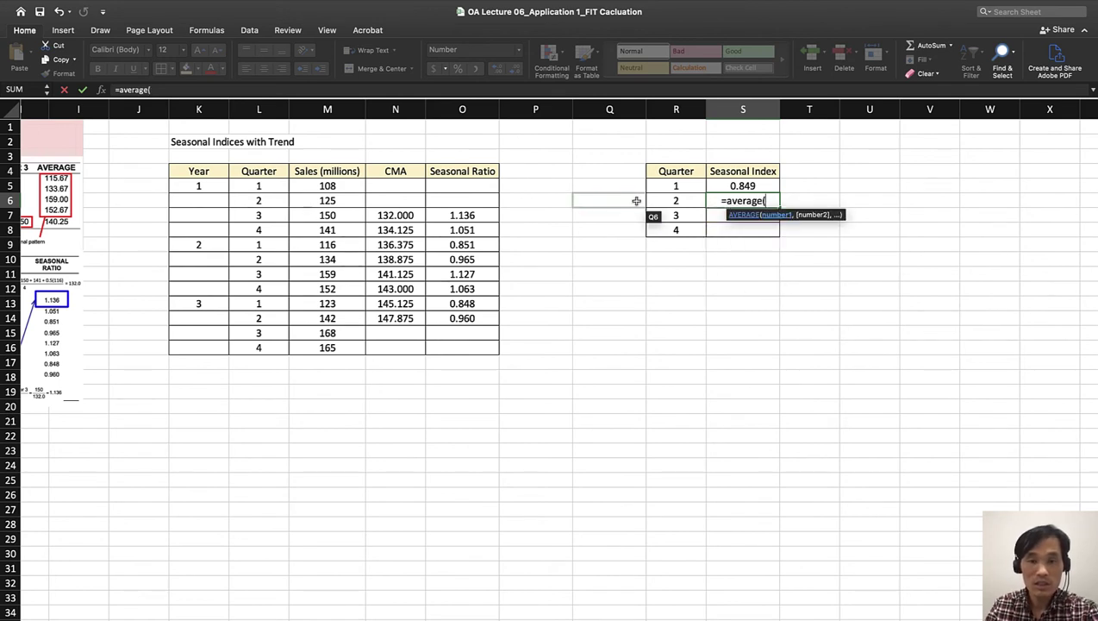
{"action": "left_click", "coordinate": [451, 262]}
{"action": "type", "text": ","}
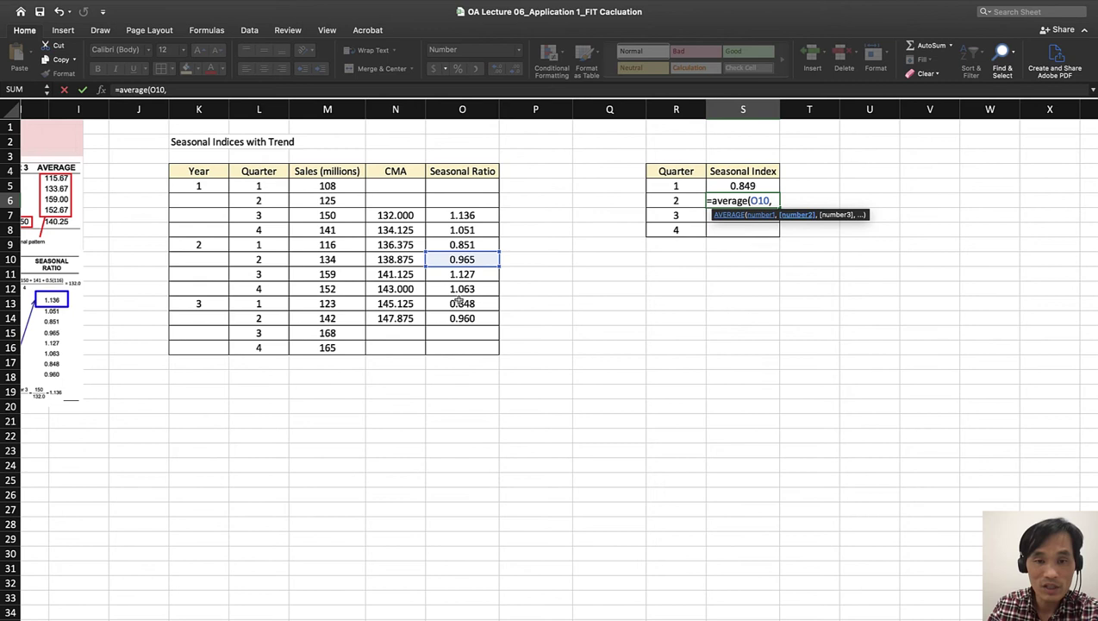
{"action": "left_click", "coordinate": [455, 317]}
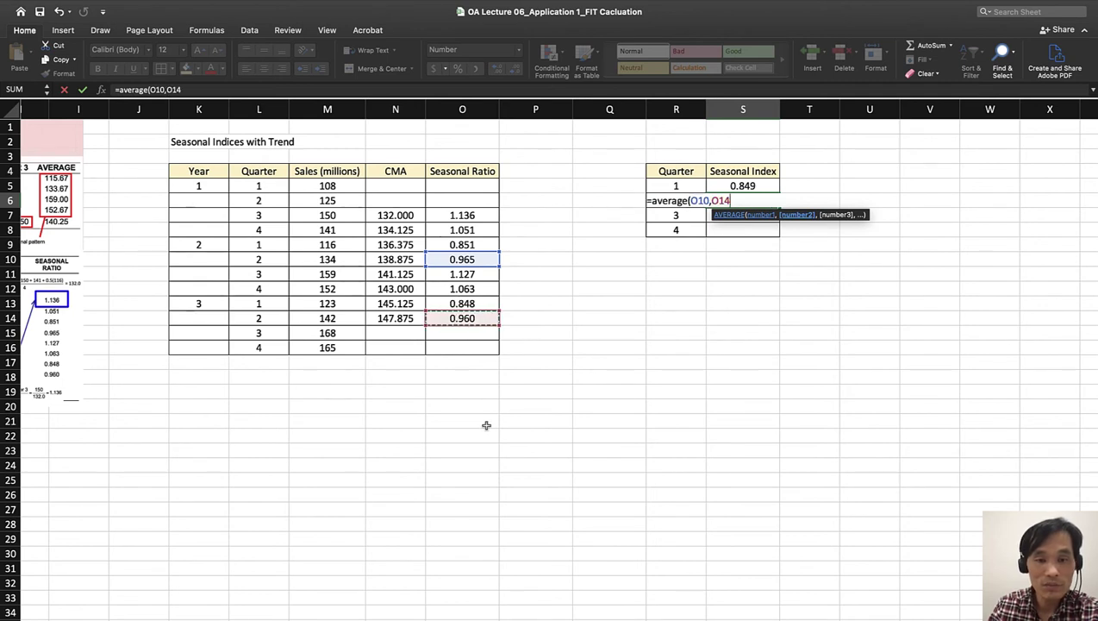
{"action": "type", "text": ")"}
{"action": "key", "text": "Return"}
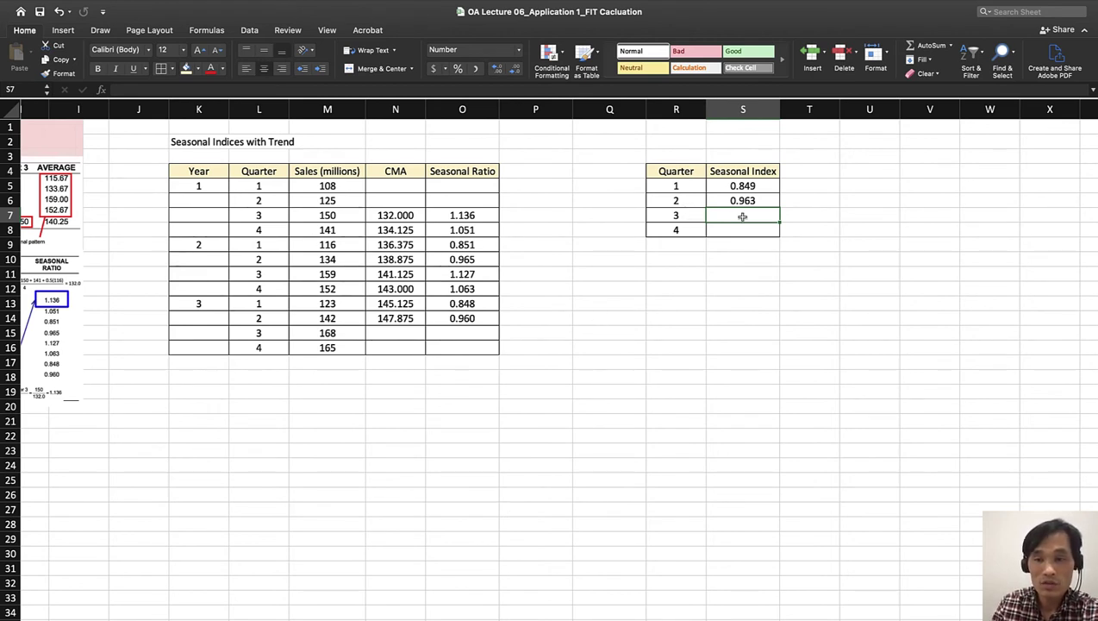
Calculate the quarter 3 seasonal index in S7 by averaging the ratios in O7 and O11.
{"action": "type", "text": "=average("}
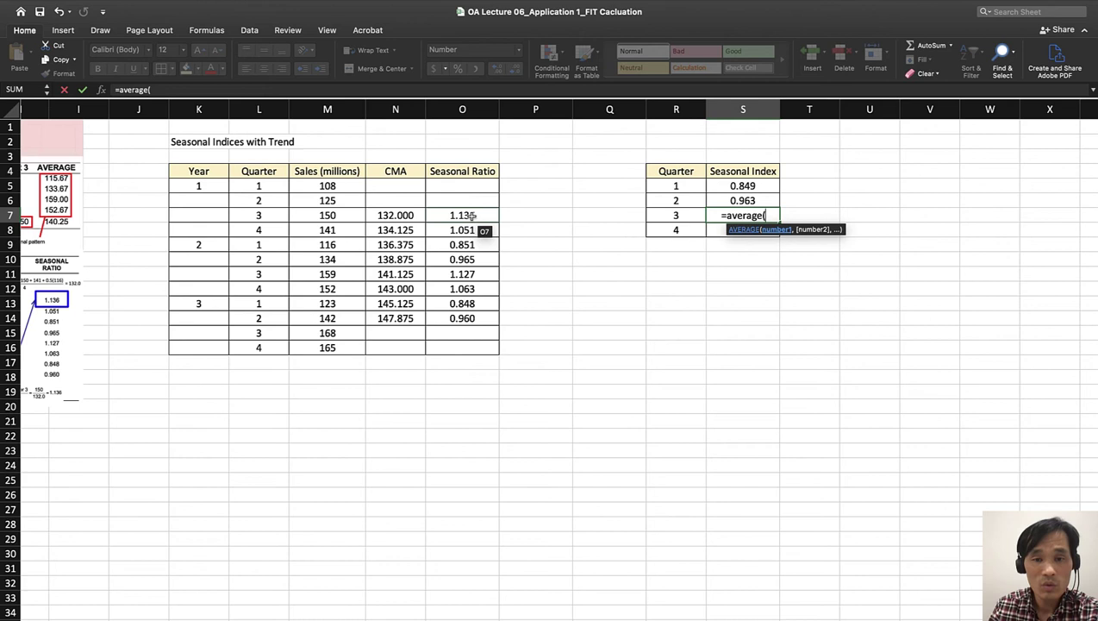
{"action": "left_click", "coordinate": [470, 216]}
{"action": "type", "text": ","}
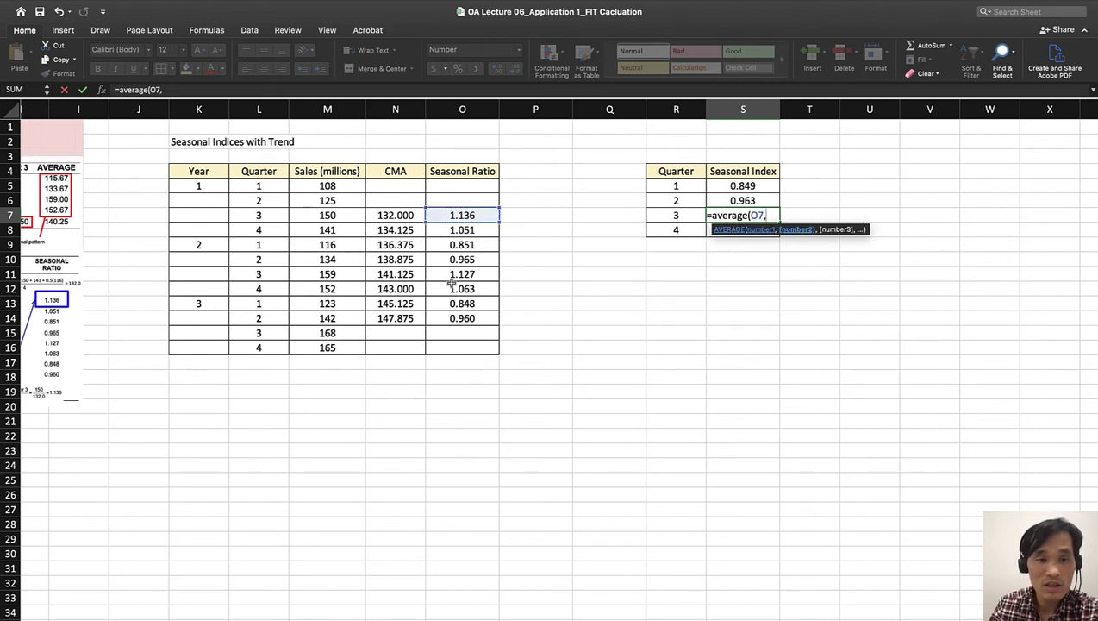
{"action": "left_click", "coordinate": [457, 274]}
{"action": "type", "text": ")"}
{"action": "key", "text": "Return"}
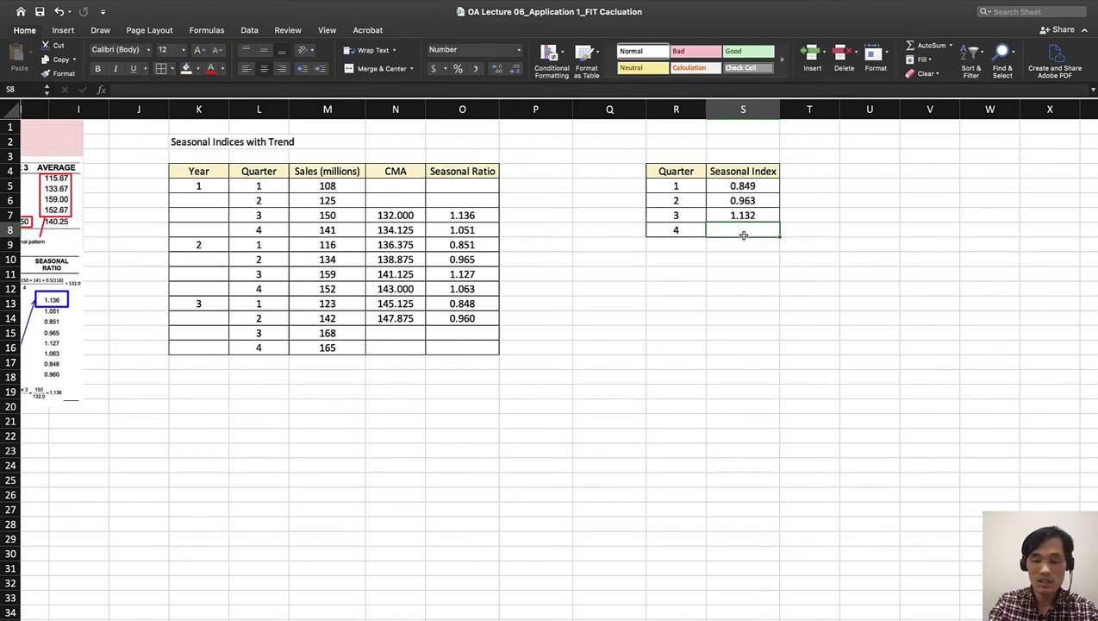
Calculate the quarter 4 seasonal index in S8 with =AVERAGE(O8,O12).
{"action": "type", "text": "=average("}
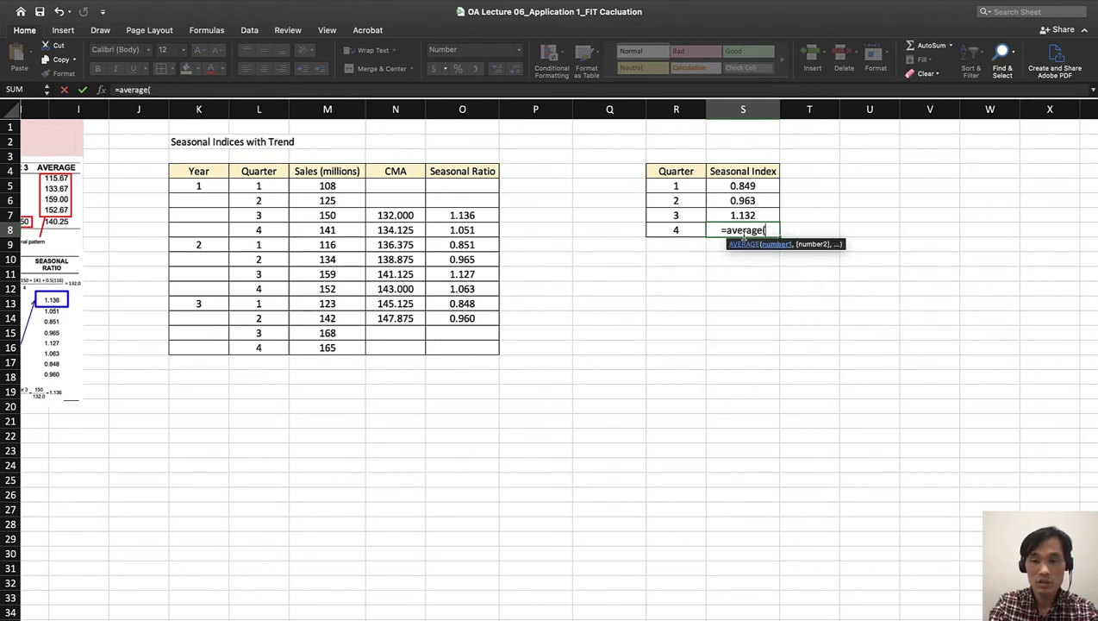
{"action": "left_click", "coordinate": [463, 231]}
{"action": "type", "text": ","}
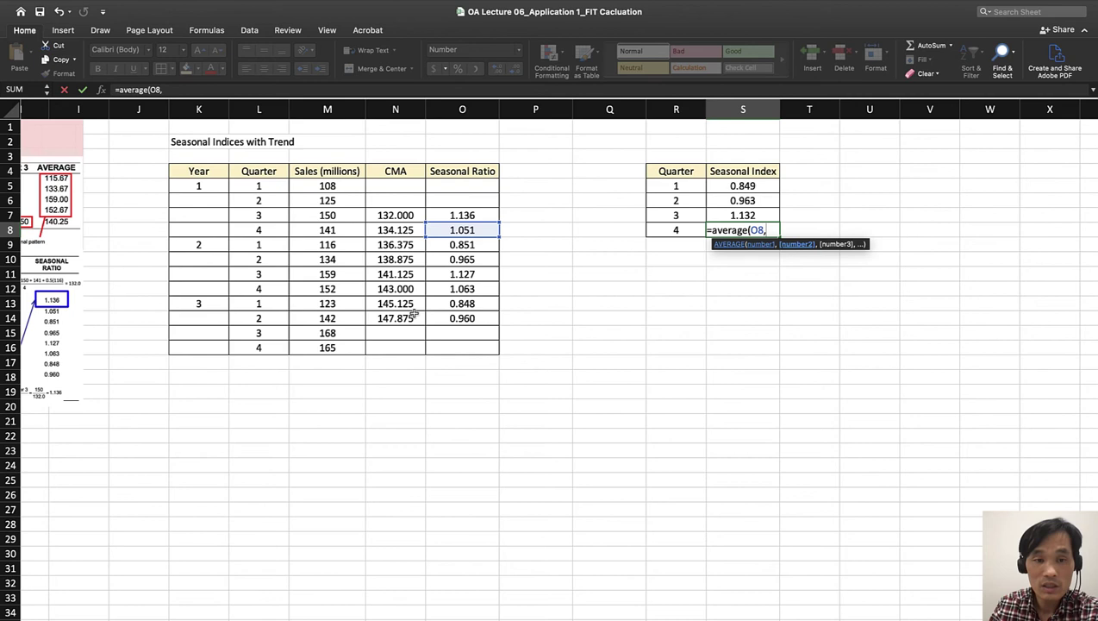
{"action": "left_click", "coordinate": [454, 291]}
{"action": "type", "text": ")"}
{"action": "key", "text": "Return"}
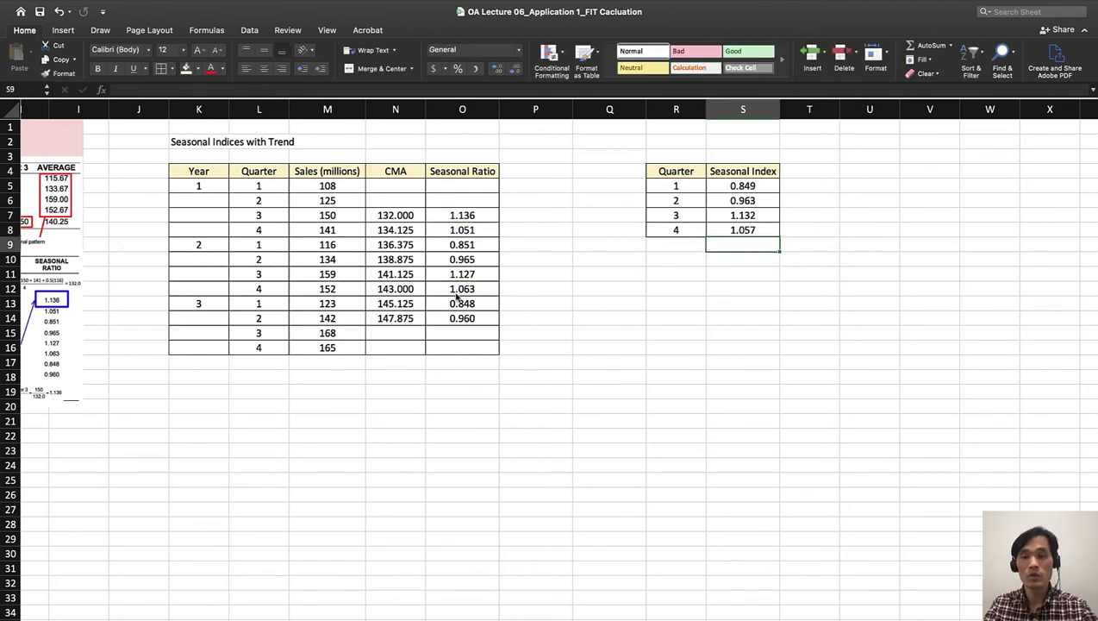
Label R9 "Total" and calculate the average of the four seasonal indices in S9 with =AVERAGE(S5:S8).
{"action": "key", "text": "Left"}
{"action": "type", "text": "Total"}
{"action": "key", "text": "Tab"}
{"action": "type", "text": "=sum("}
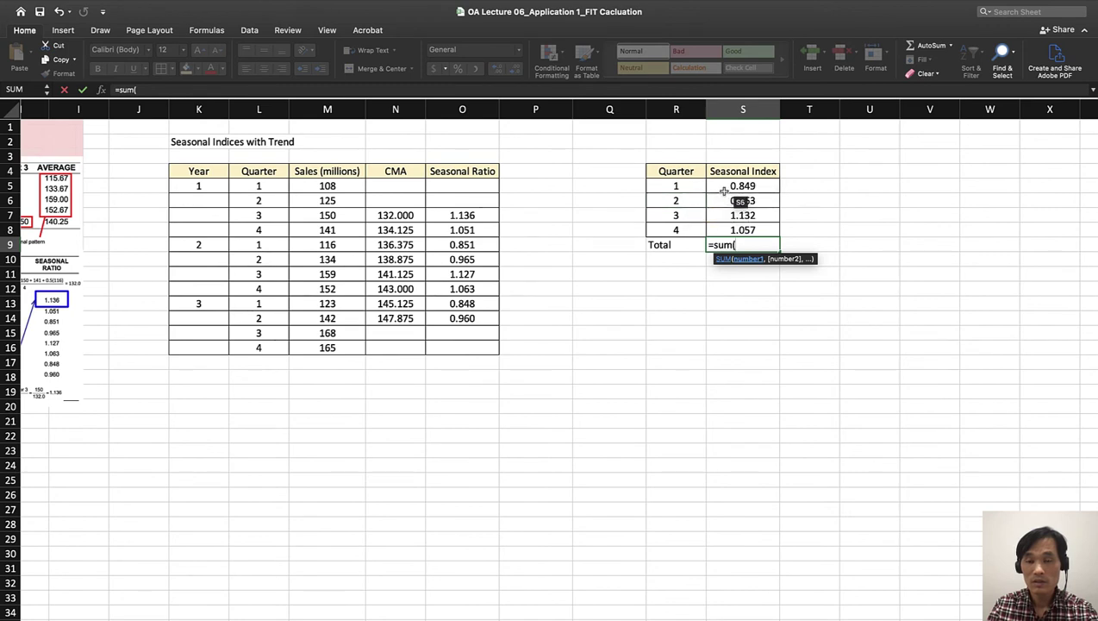
{"action": "key", "text": "BackSpace"}
{"action": "key", "text": "BackSpace"}
{"action": "key", "text": "BackSpace"}
{"action": "key", "text": "BackSpace"}
{"action": "type", "text": "average("}
{"action": "left_click_drag", "start_coordinate": [733, 187], "coordinate": [760, 230]}
{"action": "key", "text": "Return"}
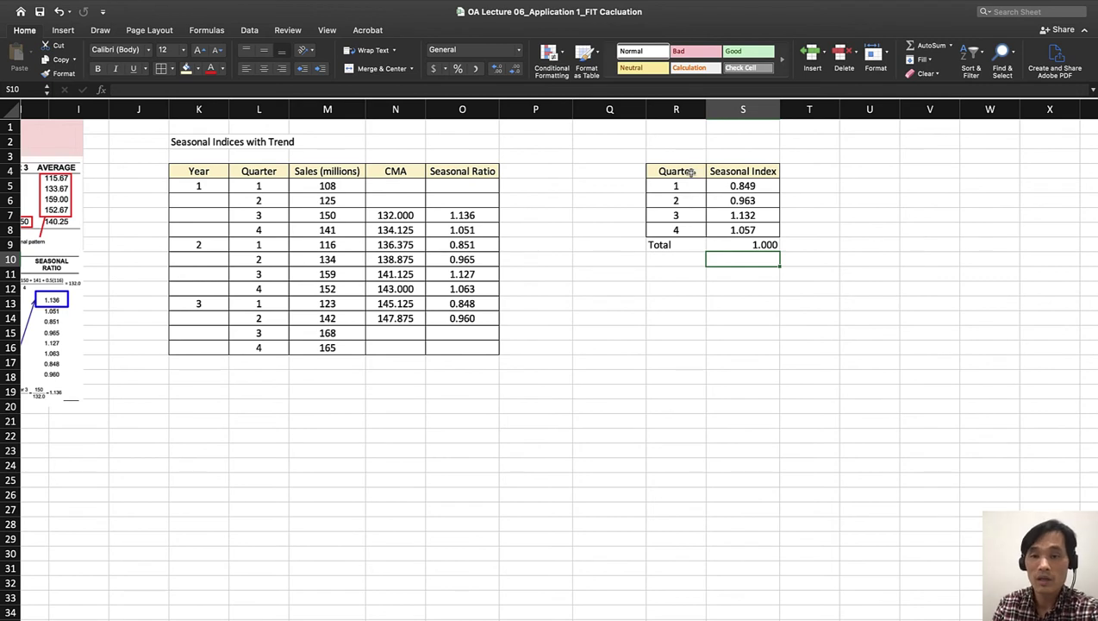
Copy the header formatting of R4:S4 onto the Total row in R9:S9.
{"action": "left_click_drag", "start_coordinate": [688, 172], "coordinate": [743, 171]}
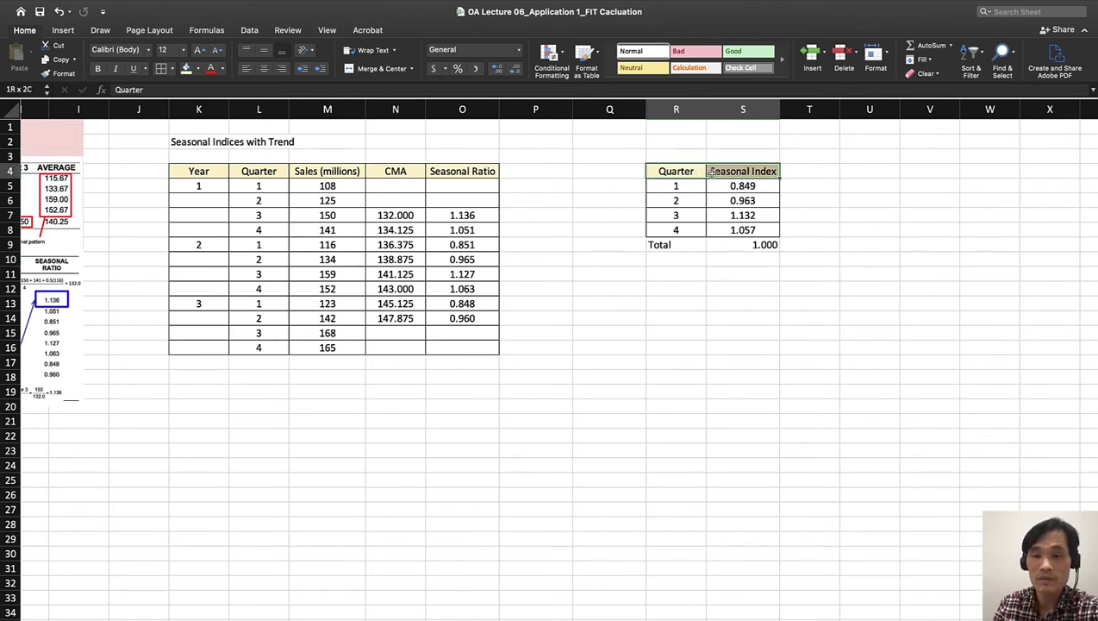
{"action": "left_click", "coordinate": [53, 73]}
{"action": "left_click_drag", "start_coordinate": [748, 244], "coordinate": [681, 246]}
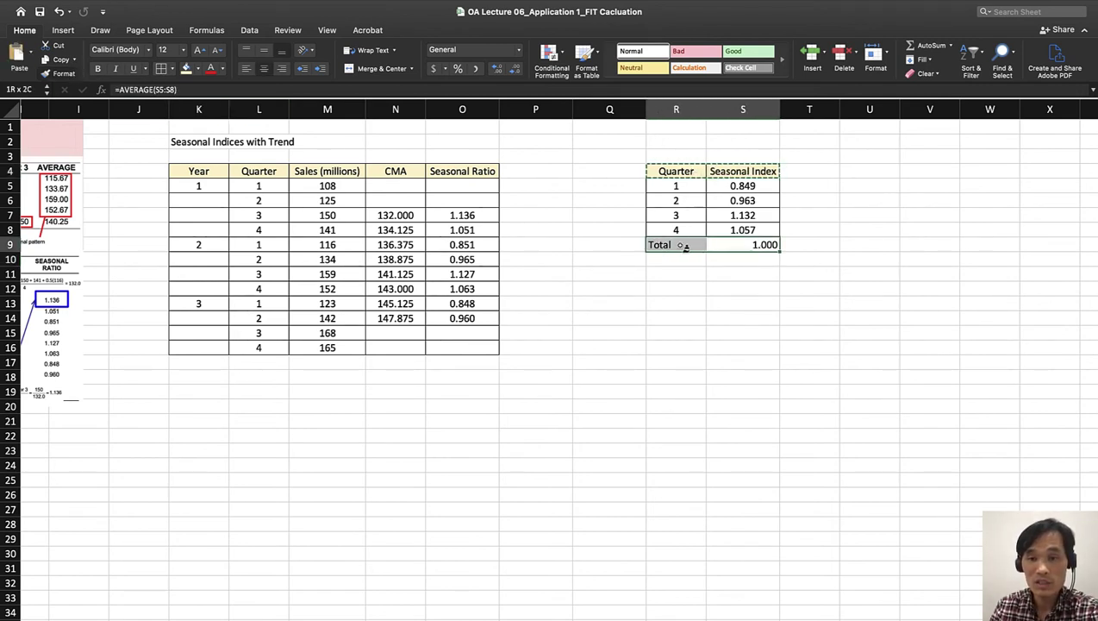
Display the Total value in S9 and the seasonal indices in S5:S8 with two decimal places.
{"action": "left_click", "coordinate": [741, 245]}
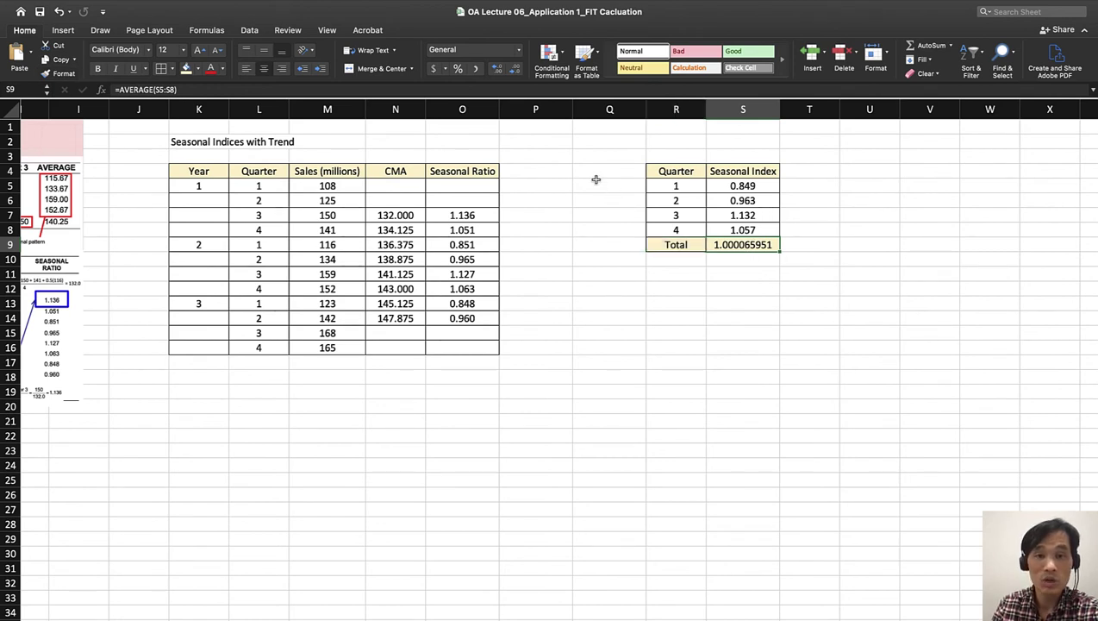
{"action": "left_click", "coordinate": [514, 72]}
{"action": "left_click", "coordinate": [514, 72]}
{"action": "left_click", "coordinate": [514, 72]}
{"action": "left_click", "coordinate": [515, 72]}
{"action": "left_click", "coordinate": [515, 73]}
{"action": "left_click", "coordinate": [515, 72]}
{"action": "left_click", "coordinate": [515, 72]}
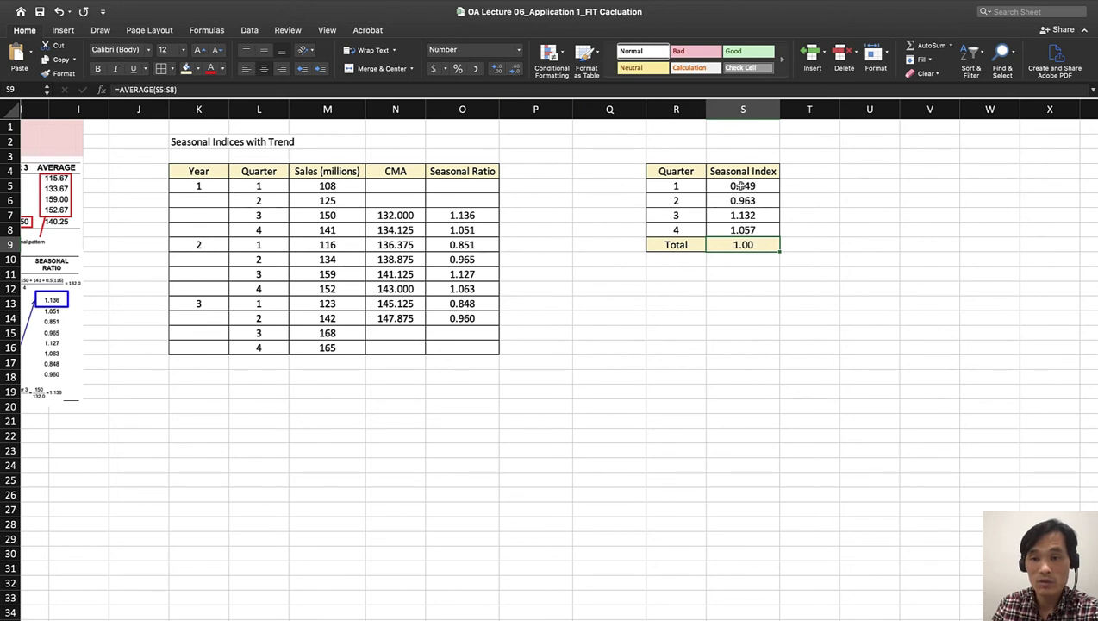
{"action": "left_click_drag", "start_coordinate": [742, 185], "coordinate": [743, 230]}
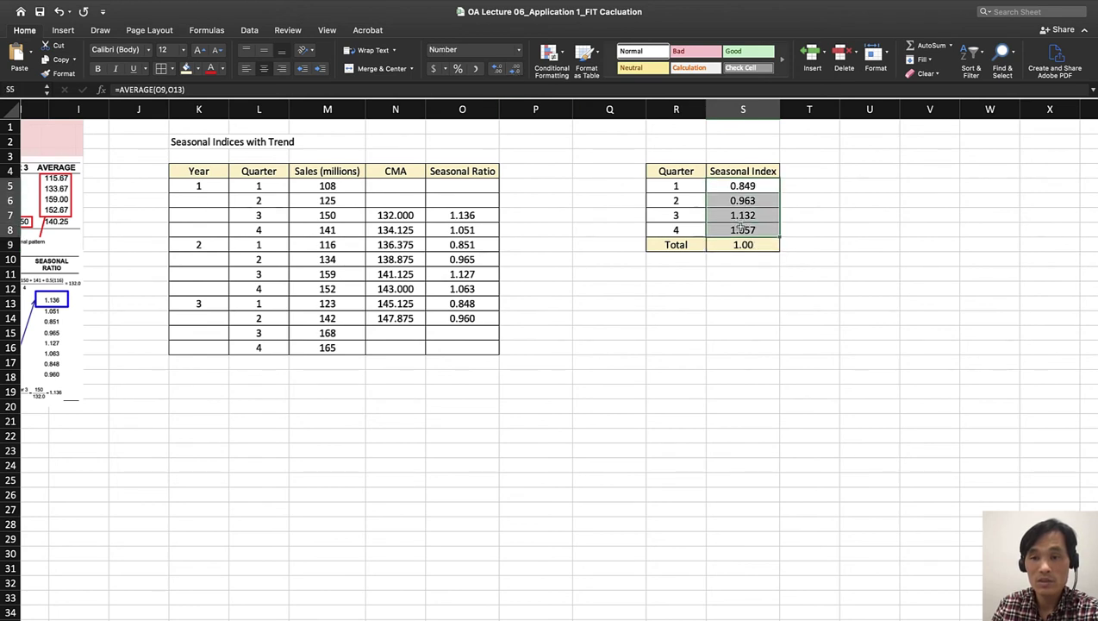
{"action": "left_click", "coordinate": [515, 72]}
{"action": "left_click", "coordinate": [642, 273]}
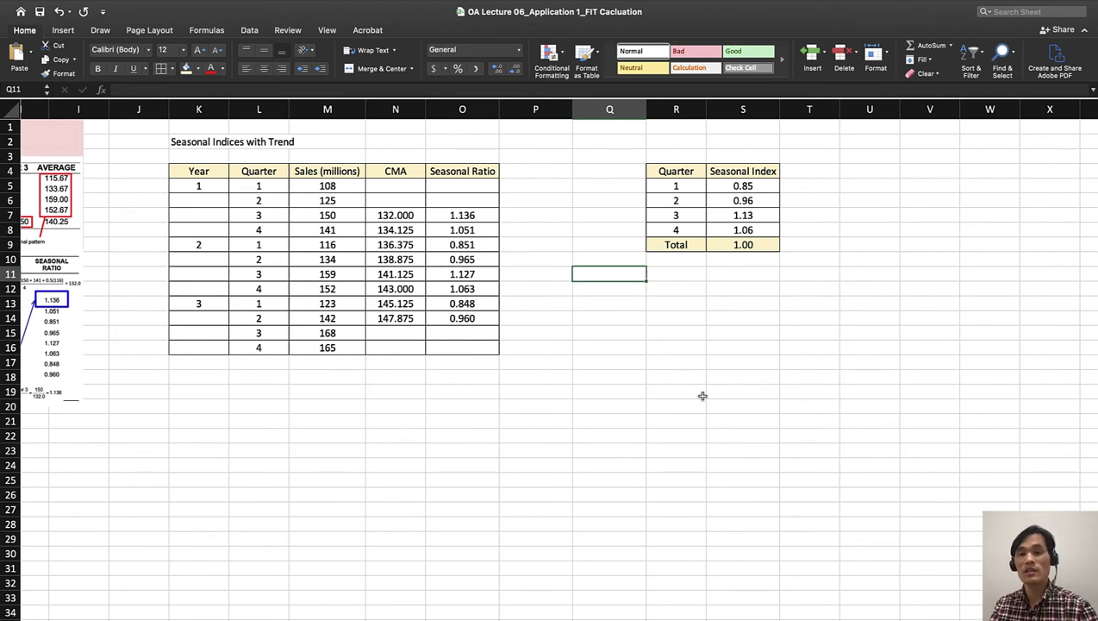
Add the column header "Seasonal Index" in P4 beside Seasonal Ratio.
{"action": "left_click", "coordinate": [535, 175]}
{"action": "type", "text": "AwA"}
{"action": "key", "text": "BackSpace"}
{"action": "key", "text": "BackSpace"}
{"action": "key", "text": "BackSpace"}
{"action": "type", "text": "SEASONA"}
{"action": "key", "text": "BackSpace"}
{"action": "key", "text": "BackSpace"}
{"action": "key", "text": "BackSpace"}
{"action": "key", "text": "BackSpace"}
{"action": "key", "text": "BackSpace"}
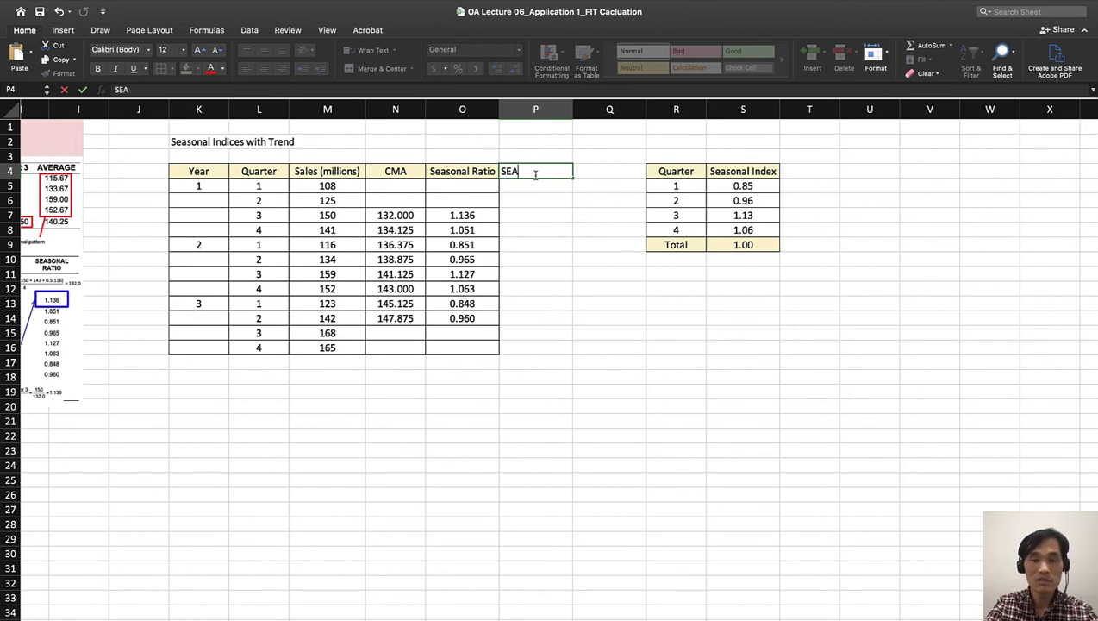
{"action": "key", "text": "BackSpace"}
{"action": "type", "text": "Season"}
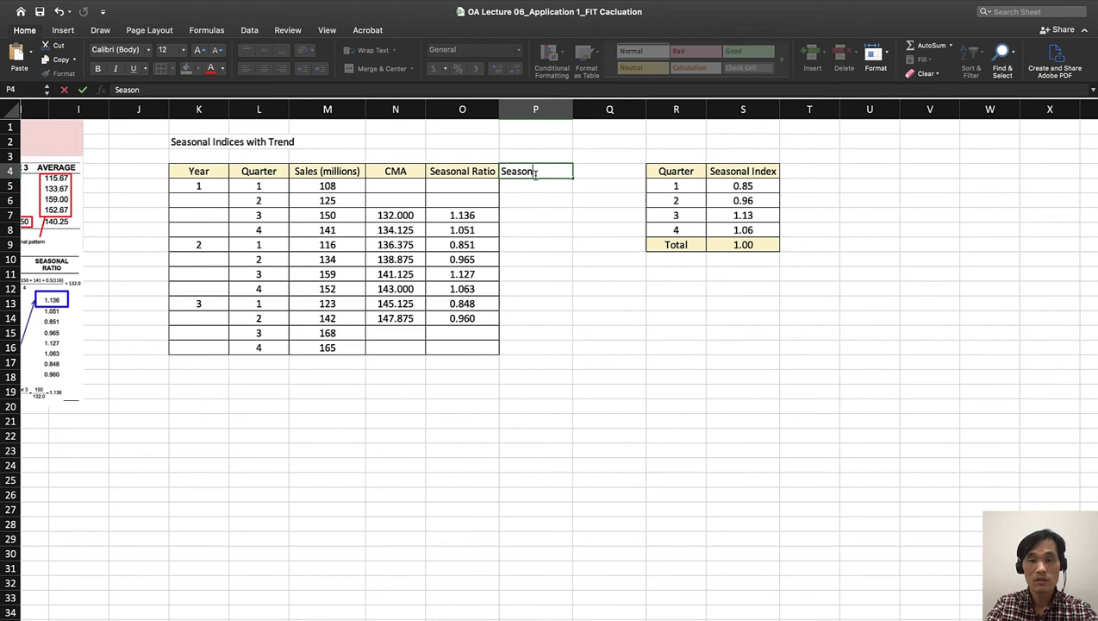
{"action": "type", "text": "al Index"}
{"action": "key", "text": "Return"}
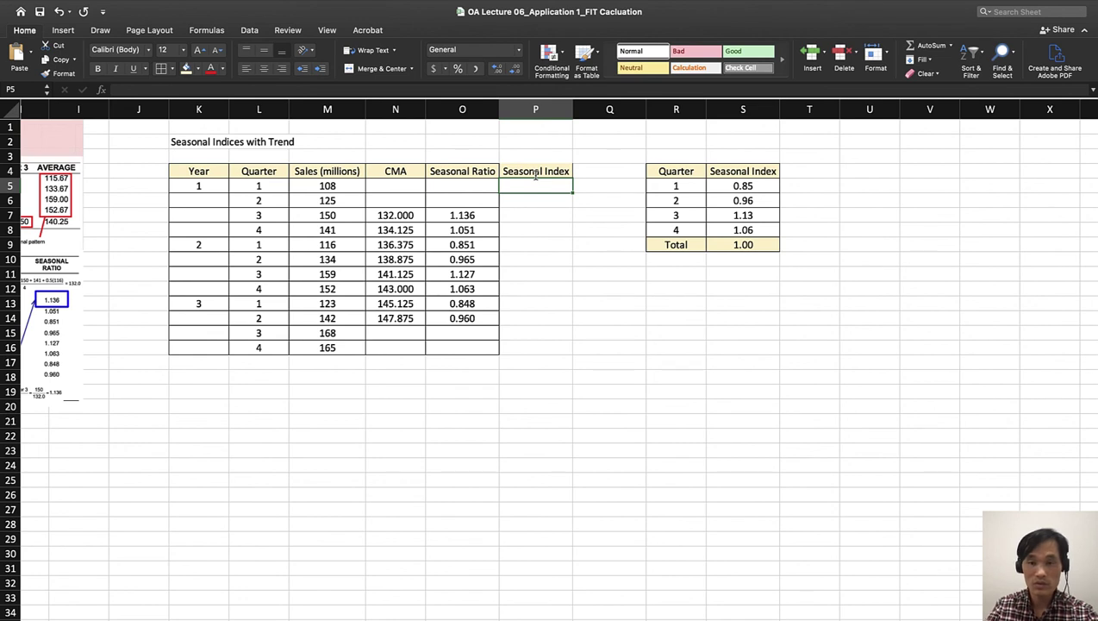
Link the year 1, quarter 1 seasonal index in P5 to the index table with =S5.
{"action": "type", "text": "="}
{"action": "left_click", "coordinate": [745, 185]}
{"action": "key", "text": "Return"}
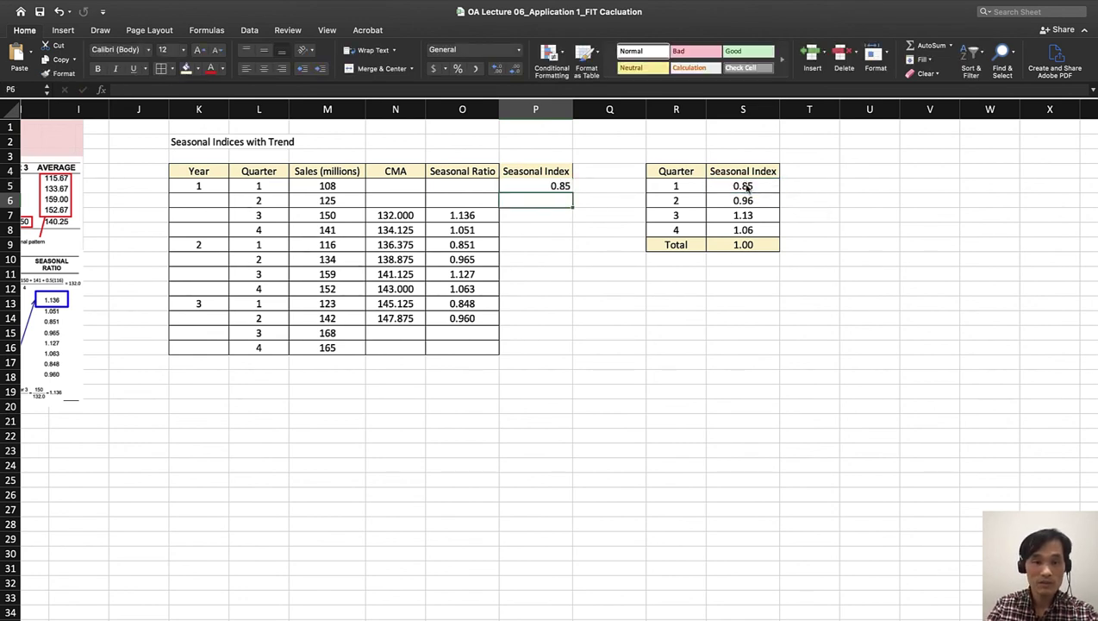
Try linking the year 2, quarter 1 seasonal index in P9 to S5, and undo that entry.
{"action": "key", "text": "Down"}
{"action": "key", "text": "Down"}
{"action": "key", "text": "Down"}
{"action": "type", "text": "="}
{"action": "left_click", "coordinate": [747, 185]}
{"action": "key", "text": "Return"}
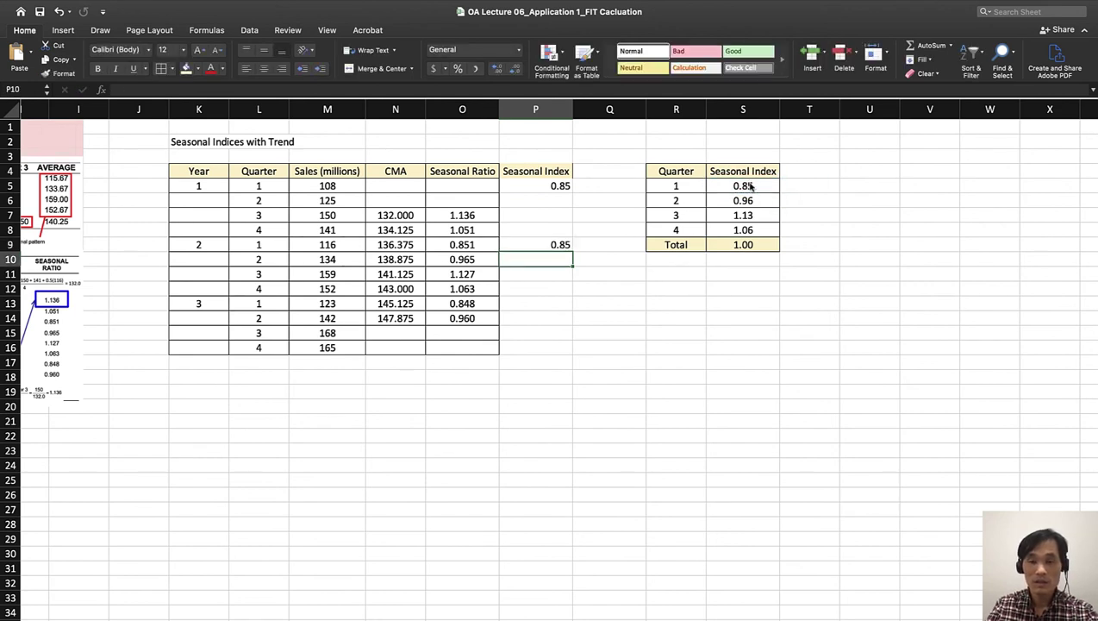
{"action": "left_click", "coordinate": [549, 247]}
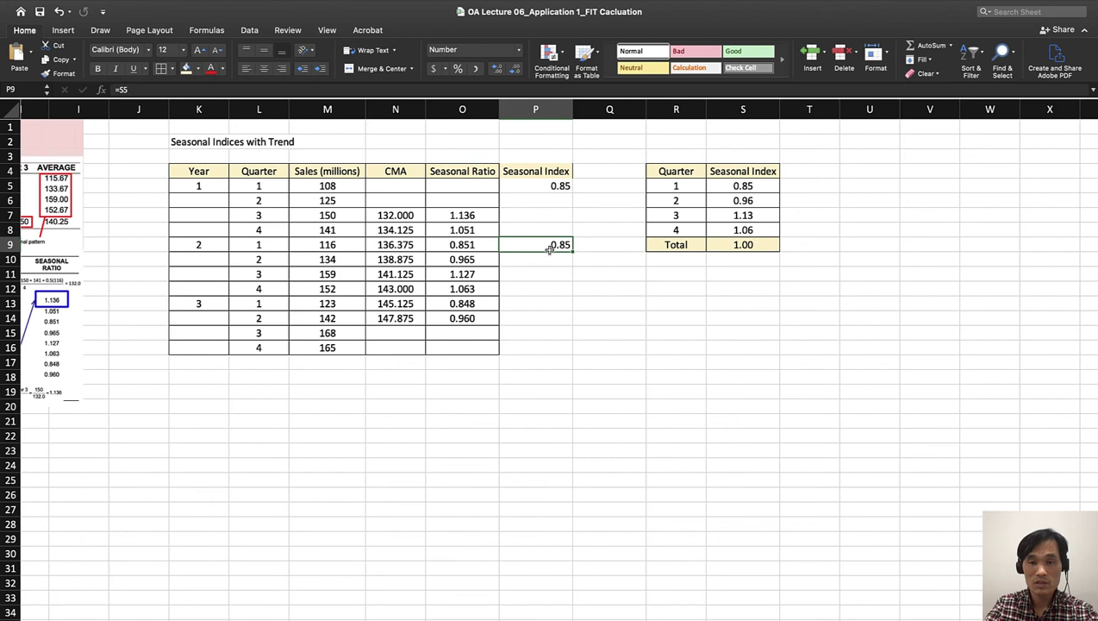
{"action": "key", "text": "super+z"}
Copy the four quarterly indices in S5:S8 and paste them into the year 1 rows P5:P8.
{"action": "left_click", "coordinate": [549, 186]}
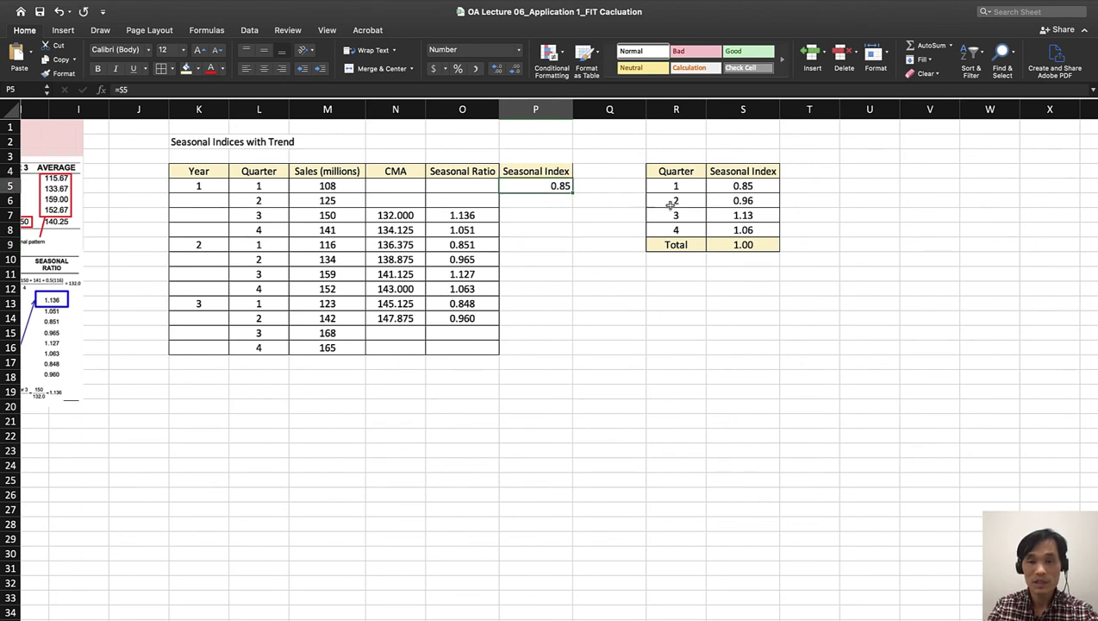
{"action": "left_click_drag", "start_coordinate": [737, 185], "coordinate": [741, 229]}
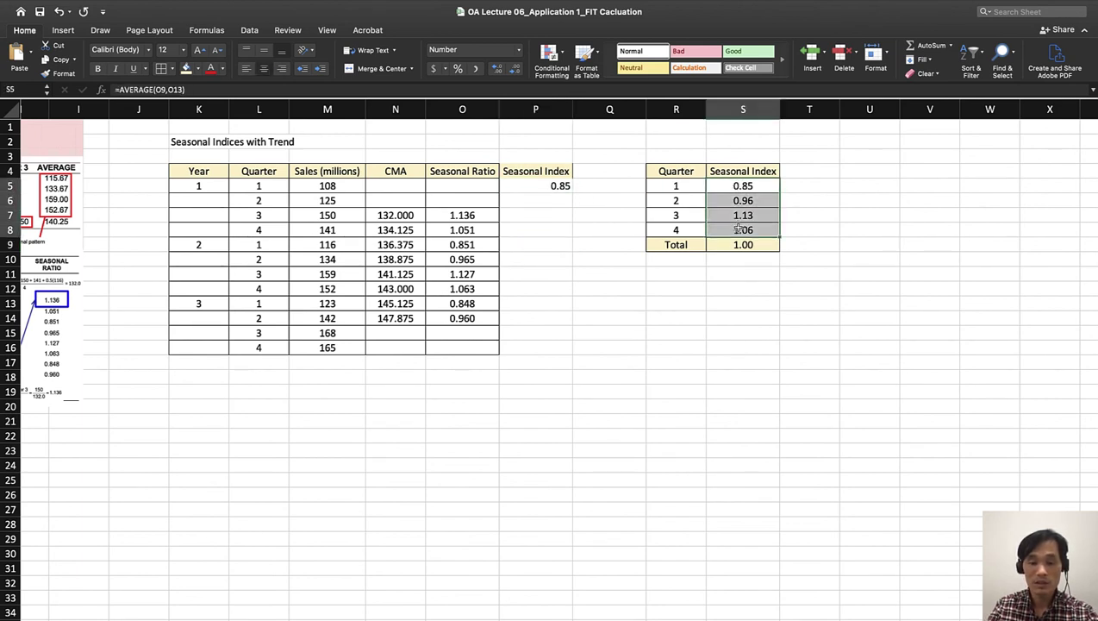
{"action": "key", "text": "super+c"}
{"action": "left_click", "coordinate": [546, 186]}
{"action": "key", "text": "super+v"}
{"action": "left_click", "coordinate": [542, 248]}
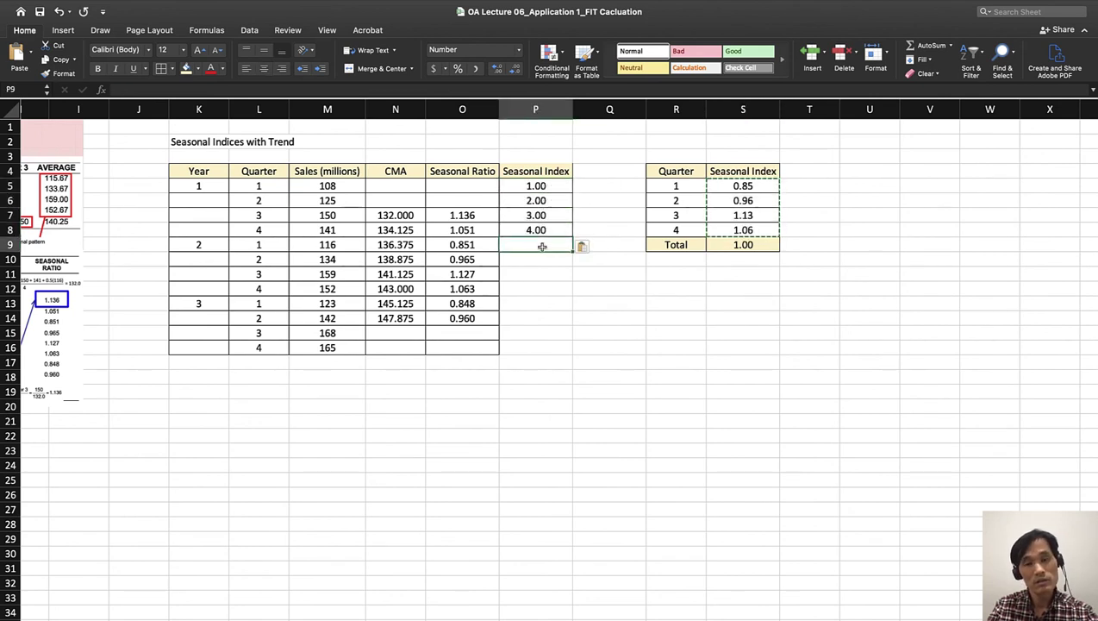
Undo the pasted indices and link the year 1 quarter 2 to 4 seasonal indices in P6:P8 with =S6, =S7 and =S8.
{"action": "key", "text": "super+z"}
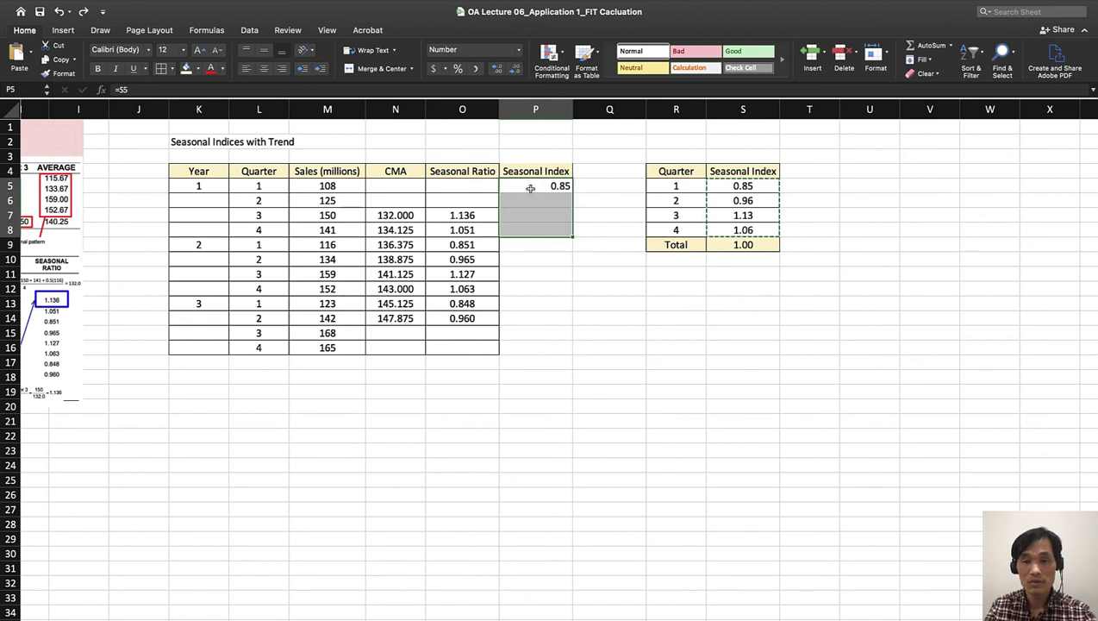
{"action": "left_click", "coordinate": [531, 203]}
{"action": "type", "text": "="}
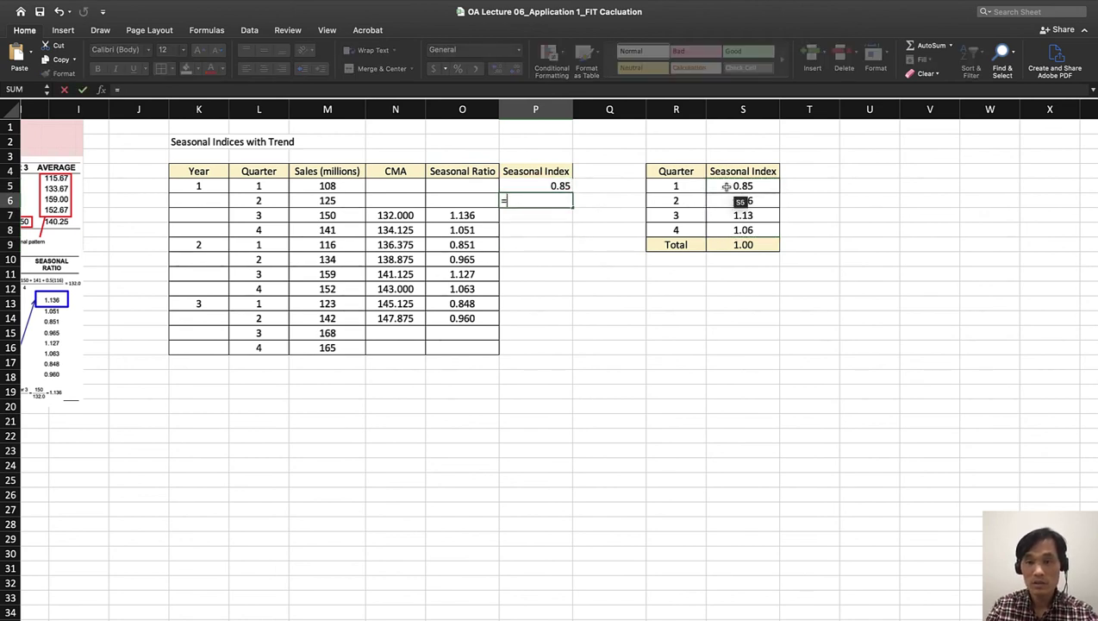
{"action": "left_click", "coordinate": [735, 209]}
{"action": "left_click", "coordinate": [734, 201]}
{"action": "key", "text": "Return"}
{"action": "type", "text": "="}
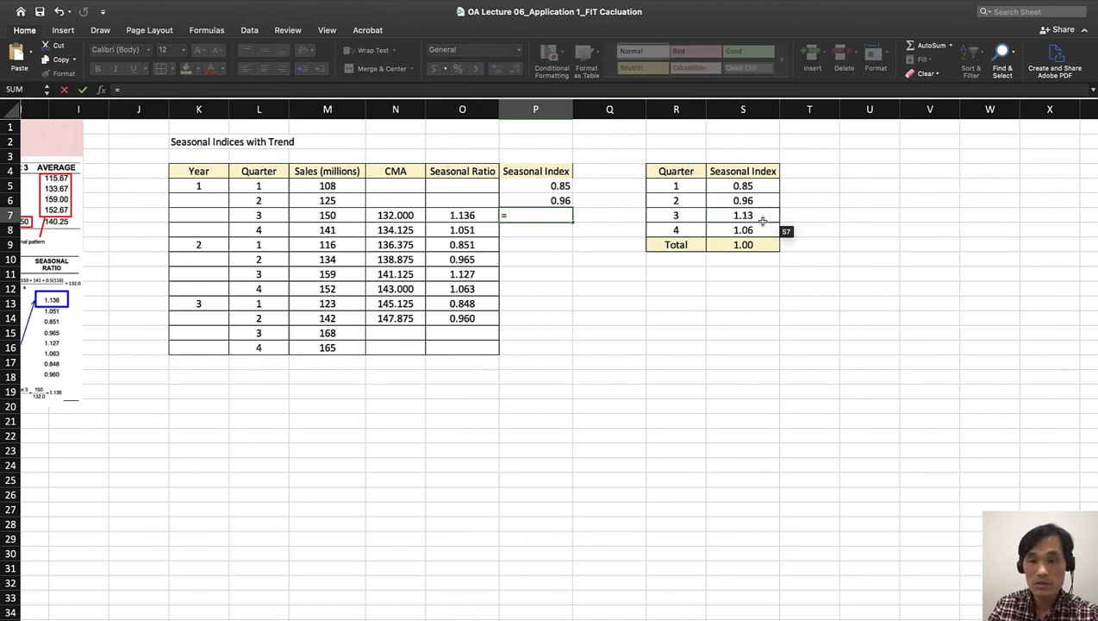
{"action": "left_click", "coordinate": [762, 216]}
{"action": "key", "text": "Return"}
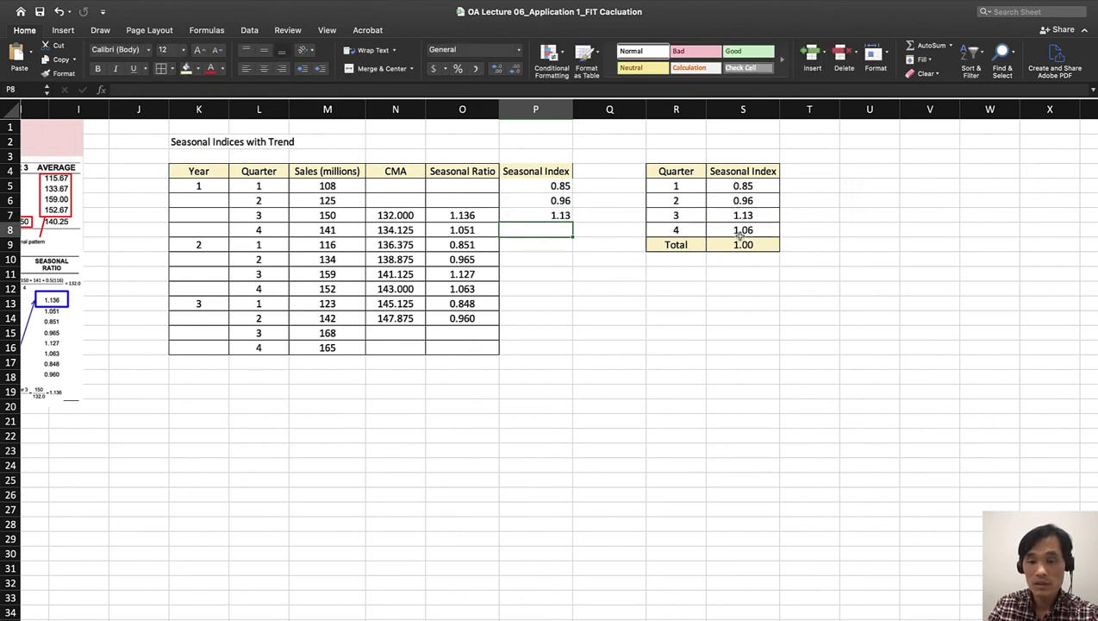
{"action": "type", "text": "="}
{"action": "left_click", "coordinate": [737, 230]}
{"action": "key", "text": "Return"}
Link the year 2, quarter 1 seasonal index in P9 with =S5 and try filling the P5:P9 formulas down through P16.
{"action": "type", "text": "="}
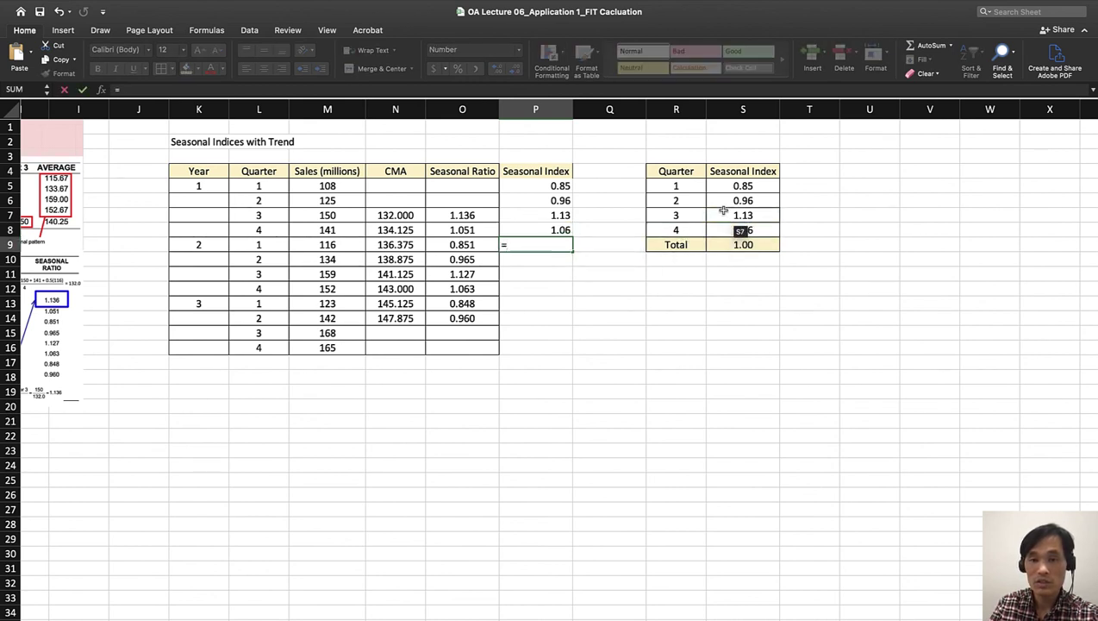
{"action": "left_click", "coordinate": [753, 185]}
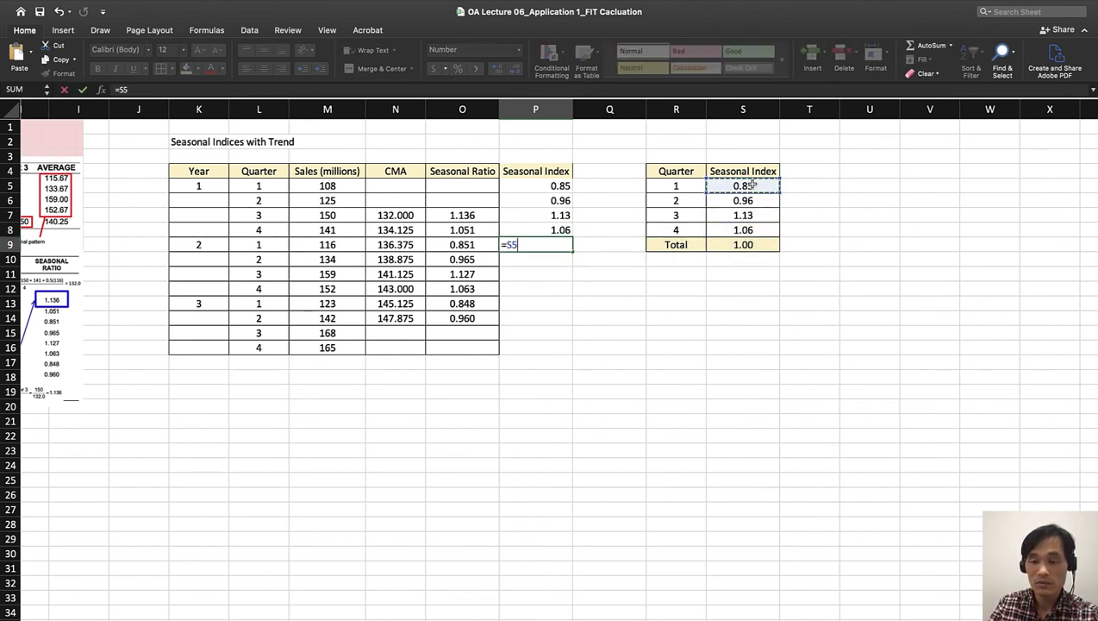
{"action": "key", "text": "Return"}
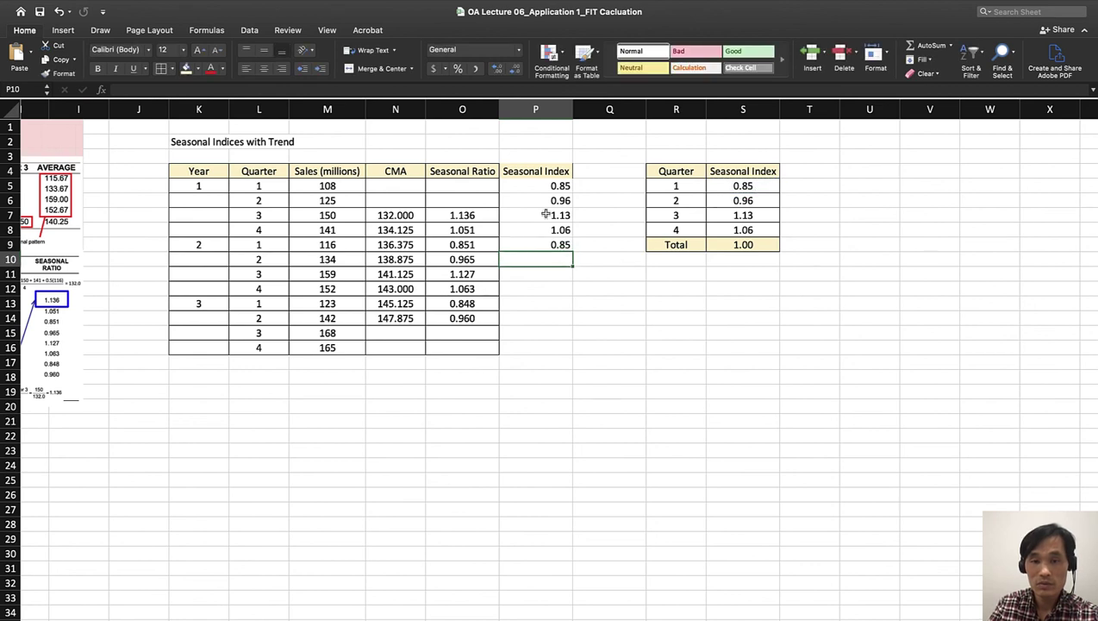
{"action": "left_click_drag", "start_coordinate": [544, 185], "coordinate": [568, 350]}
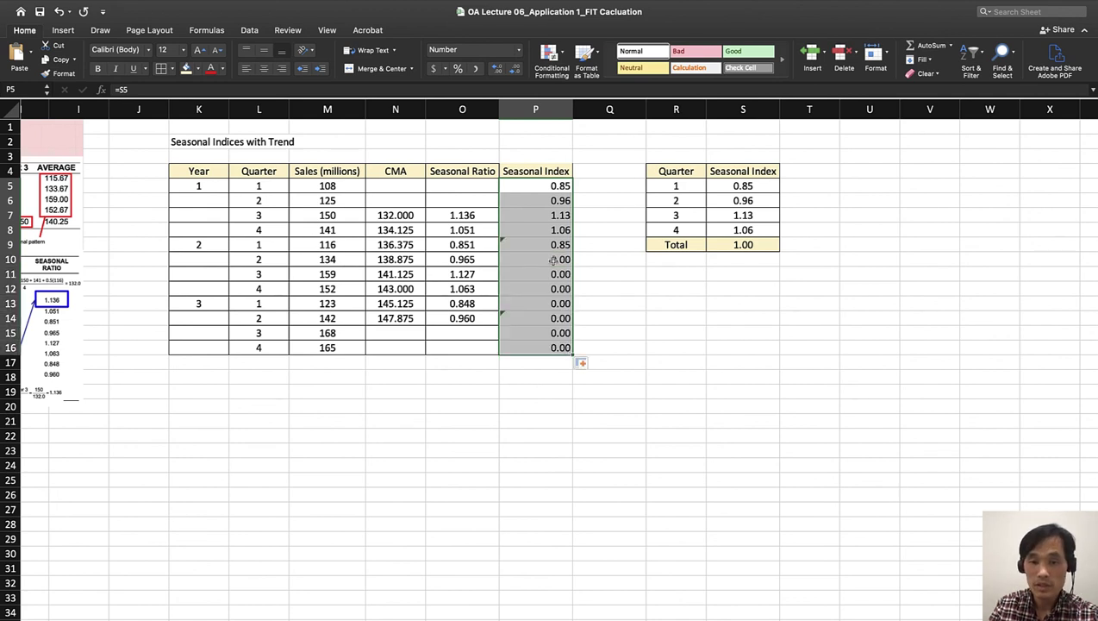
Link the year 2 quarter 2 to 4 seasonal indices in P10:P12 to index table cells S6, S7 and S8.
{"action": "left_click", "coordinate": [553, 260]}
{"action": "type", "text": "="}
{"action": "left_click", "coordinate": [758, 202]}
{"action": "type", "text": "="}
{"action": "key", "text": "Return"}
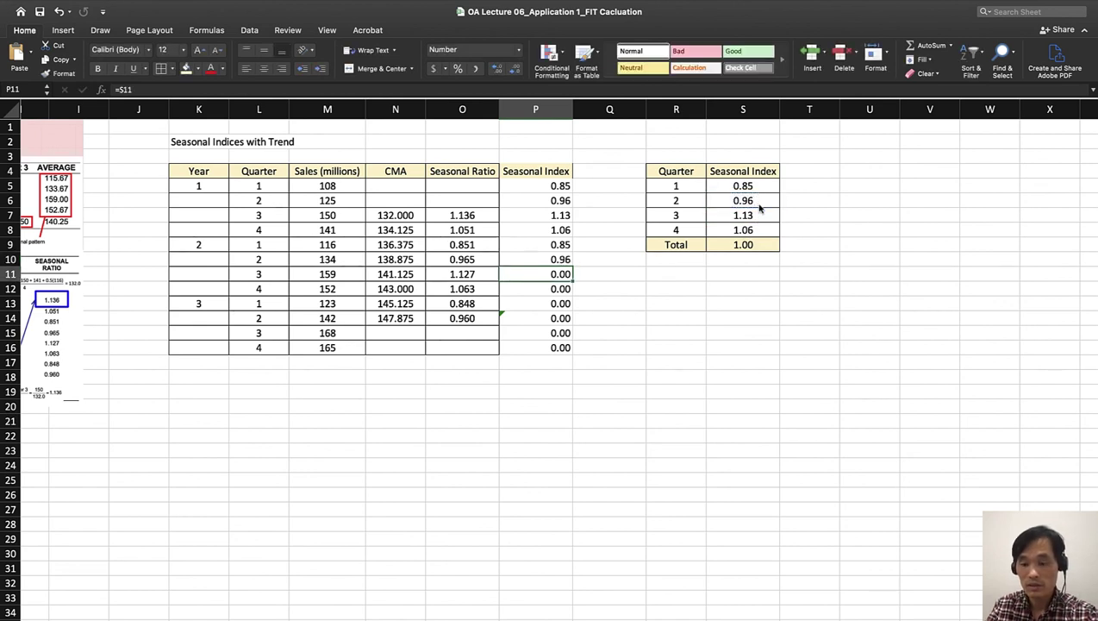
{"action": "type", "text": "="}
{"action": "left_click", "coordinate": [745, 221]}
{"action": "key", "text": "Return"}
{"action": "type", "text": "="}
{"action": "left_click", "coordinate": [749, 229]}
{"action": "key", "text": "Return"}
Link the four year 3 seasonal indices in P13:P16 to index table cells S5, S6, S7 and S8.
{"action": "type", "text": "="}
{"action": "left_click", "coordinate": [749, 186]}
{"action": "key", "text": "Return"}
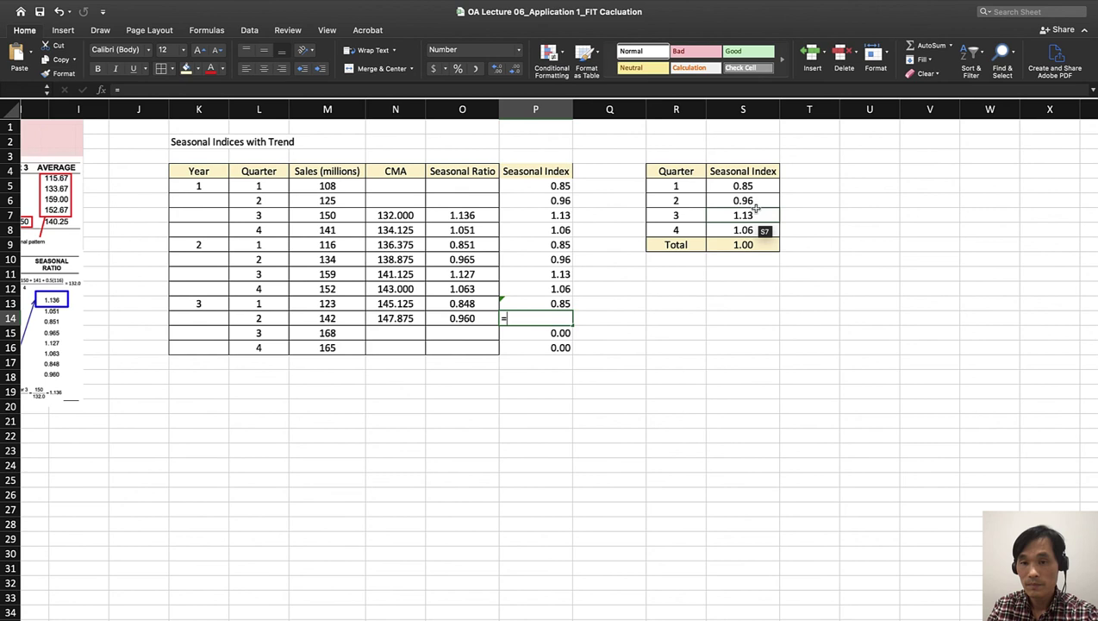
{"action": "left_click", "coordinate": [746, 200]}
{"action": "key", "text": "Return"}
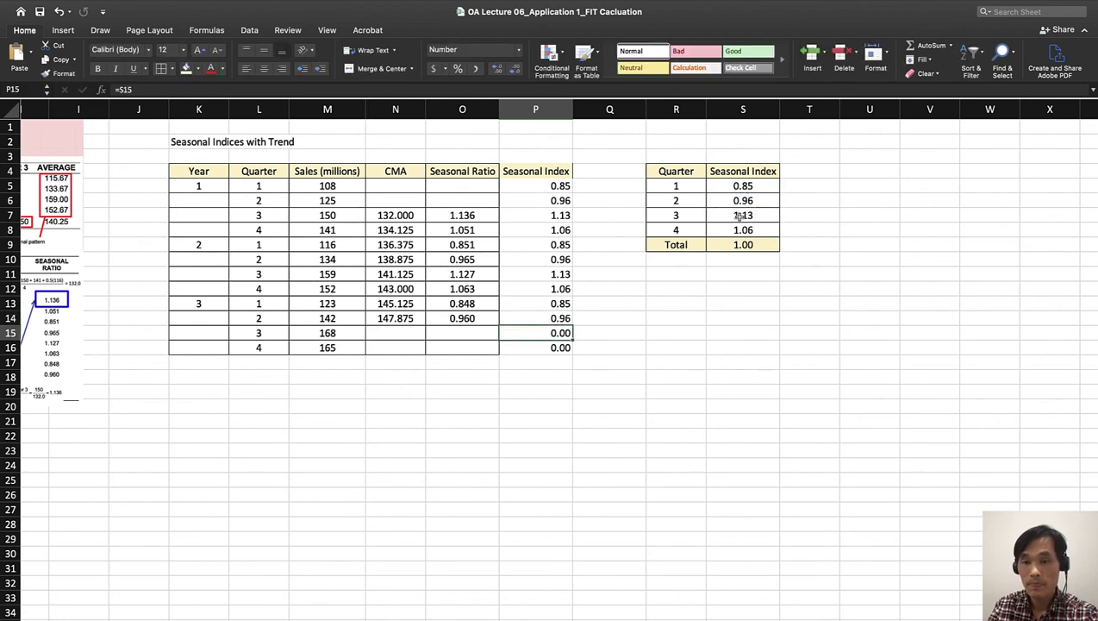
{"action": "left_click", "coordinate": [739, 217]}
{"action": "left_click", "coordinate": [545, 333]}
{"action": "type", "text": "="}
{"action": "left_click", "coordinate": [737, 217]}
{"action": "key", "text": "Return"}
{"action": "type", "text": "="}
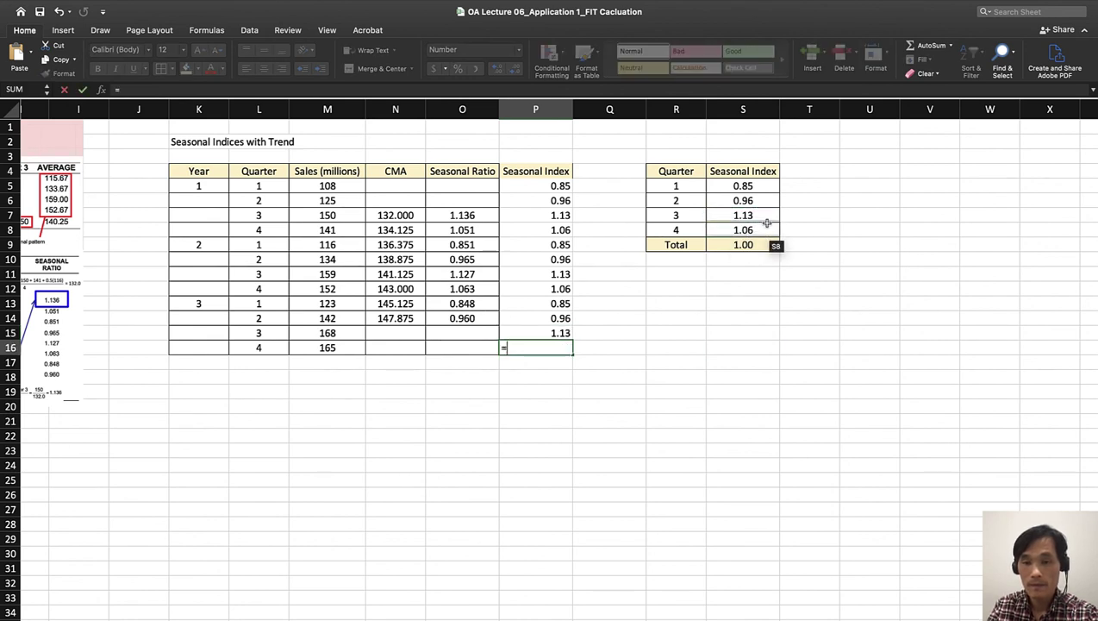
{"action": "left_click", "coordinate": [758, 231]}
{"action": "key", "text": "Return"}
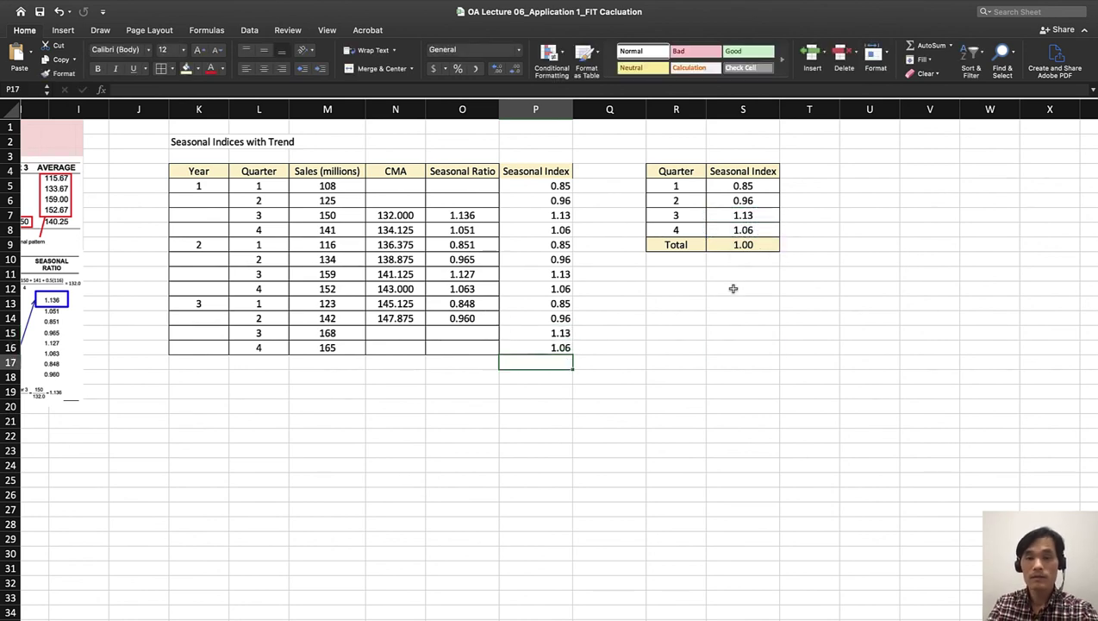
Apply cell borders to the Seasonal Index column in P4:P16.
{"action": "left_click_drag", "start_coordinate": [529, 171], "coordinate": [518, 346]}
{"action": "left_click", "coordinate": [163, 70]}
{"action": "left_click", "coordinate": [466, 424]}
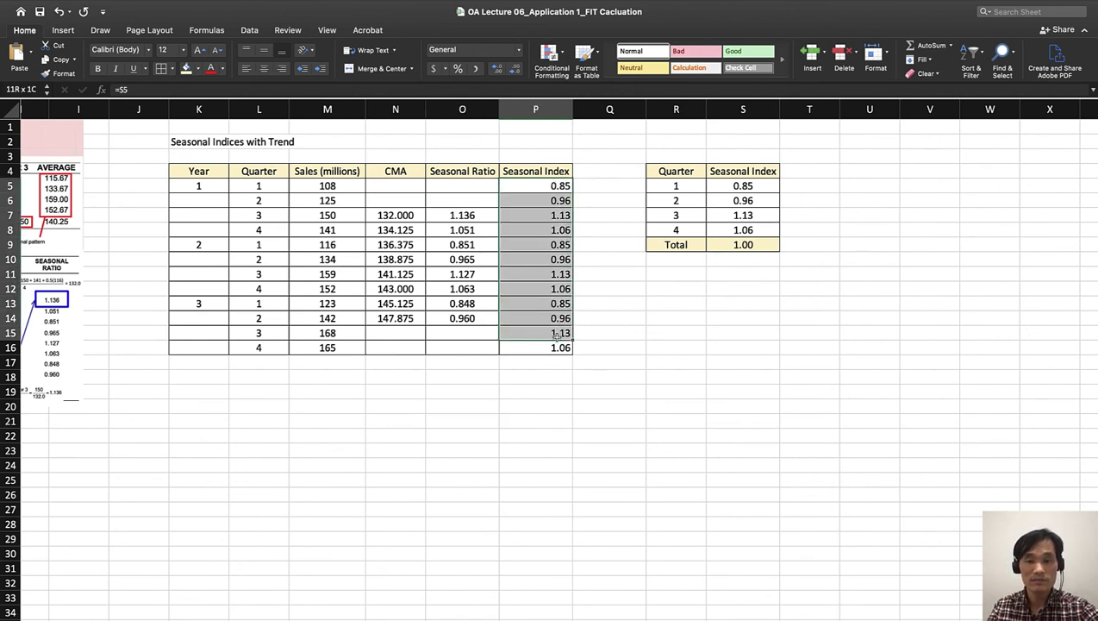